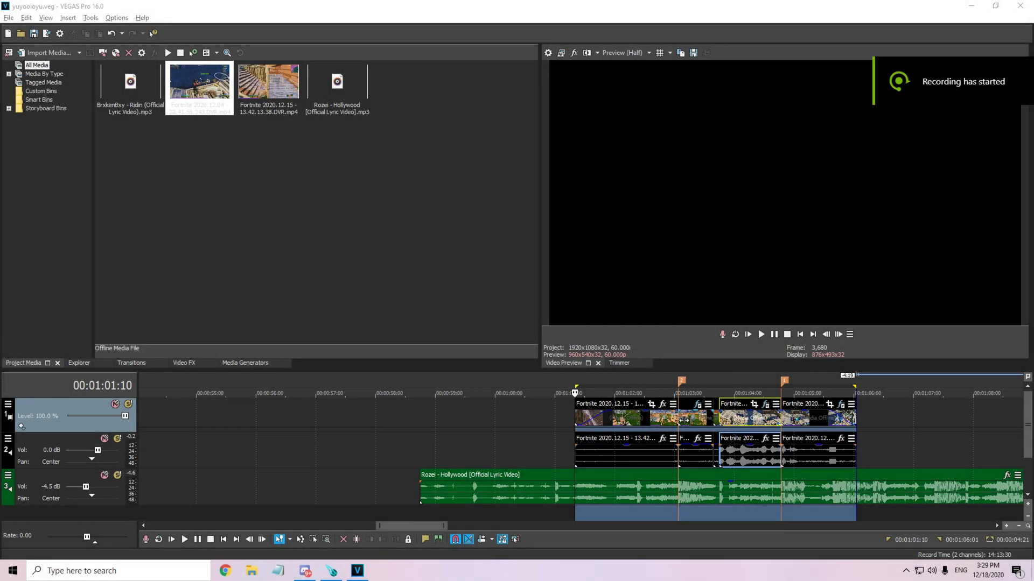
- Examine the clip at marker 2 frame by frame, then play it back to see its effect
left_click(680, 418)
scroll(685, 417, "down", 3)
scroll(686, 418, "up", 3)
key("Right")
key("Right")
key("Right")
key("Right")
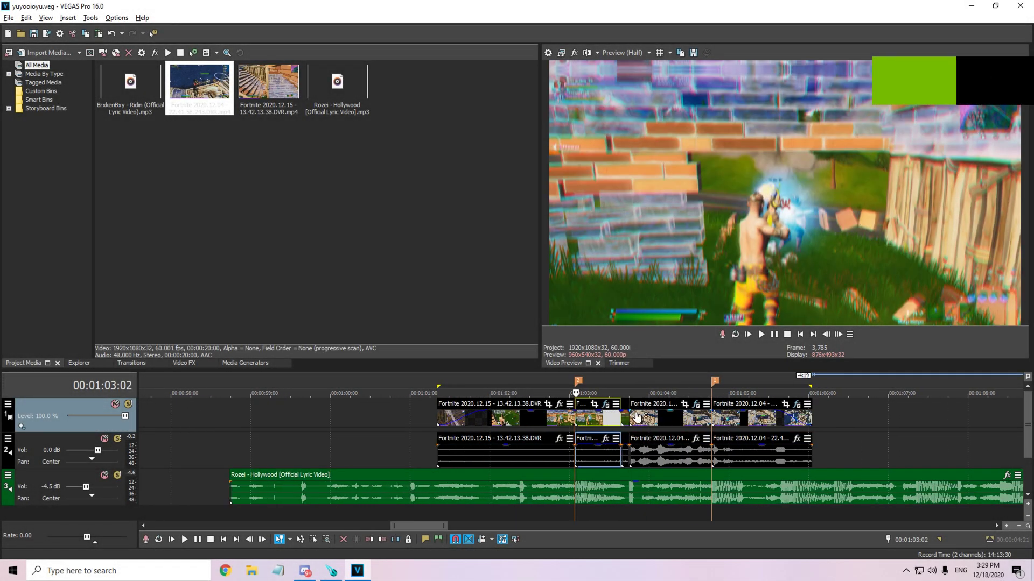
scroll(604, 410, "down", 2)
key("space")
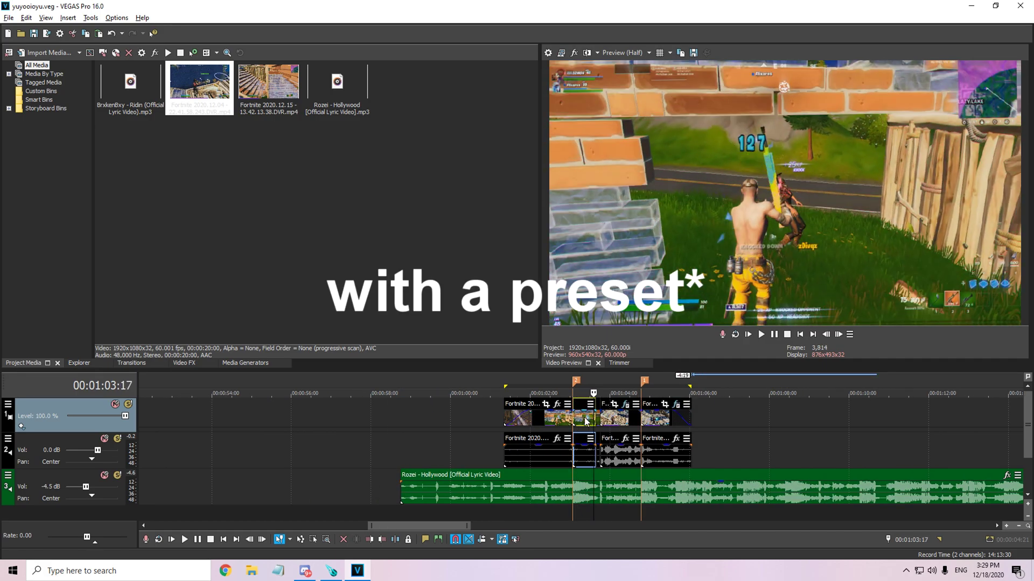
- Step back through the first gameplay clip to its opening frames and play it through the marker 2 cut
left_click(558, 421)
key("Left")
key("Left")
key("Left")
key("Left")
key("Left")
key("Left")
key("Left")
key("Left")
key("Left")
key("Left")
key("Left")
key("Left")
key("Left")
key("Left")
key("Left")
key("Left")
key("Left")
key("Left")
key("Left")
key("Left")
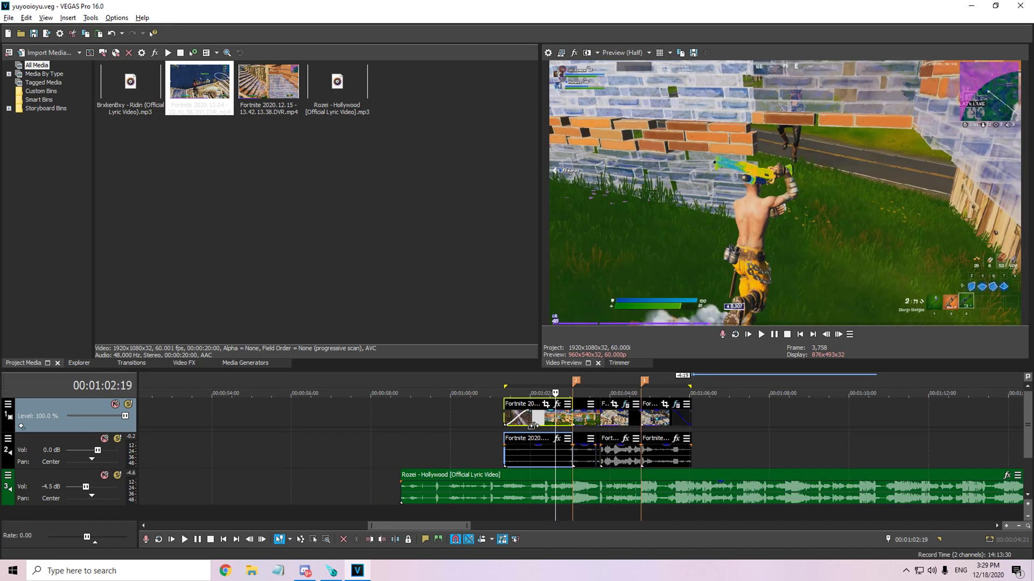
key("Left")
key("Left")
key("Left")
key("Left")
key("Left")
key("Left")
key("Left")
key("Left")
key("Left")
key("Left")
key("Left")
key("Left")
key("Left")
key("Left")
key("Left")
key("Left")
key("Left")
key("Left")
key("Left")
key("Left")
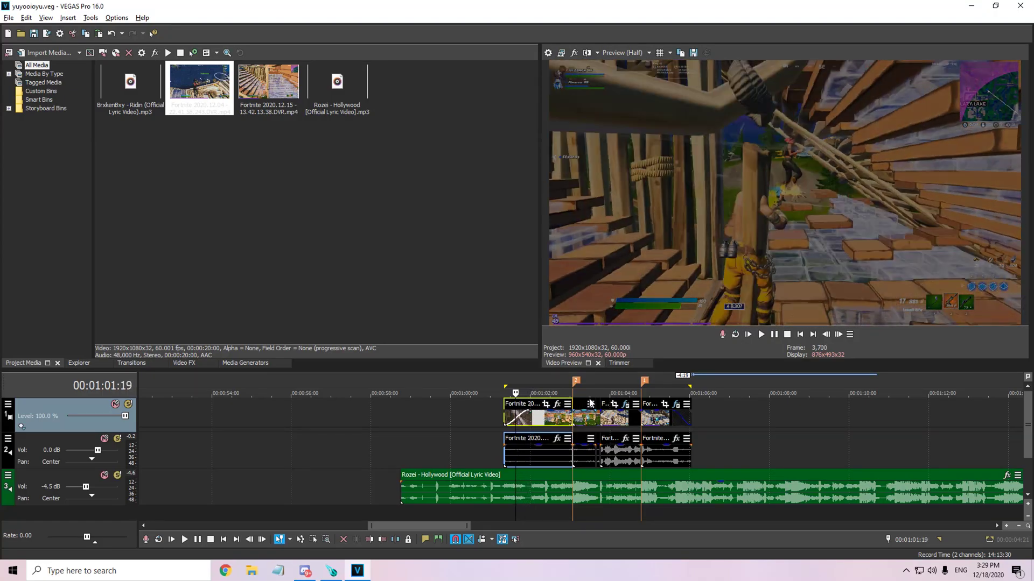
key("space")
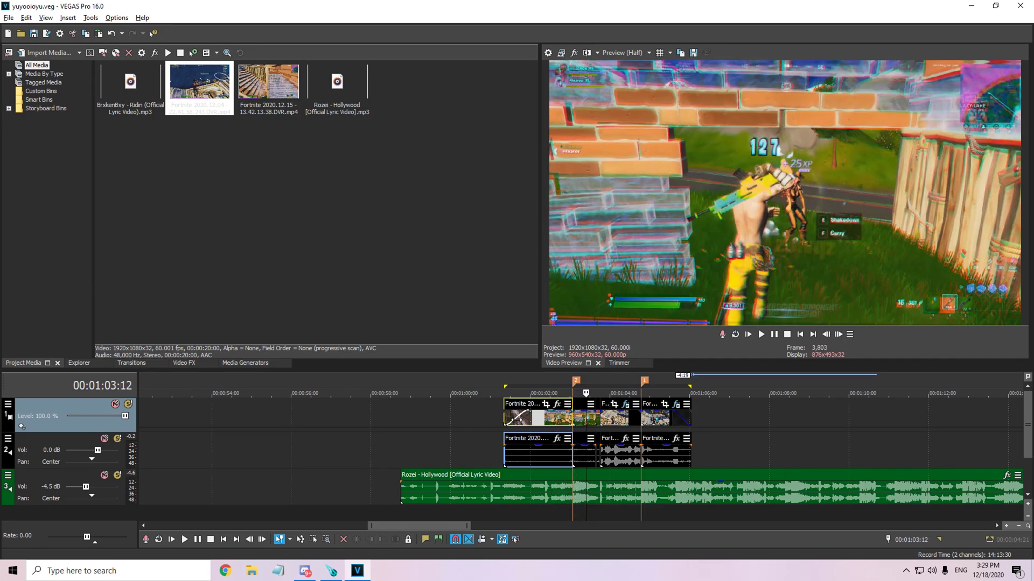
- Compare the frames on either side of marker 2 and play the whole edited section
key("Return")
left_click(583, 421)
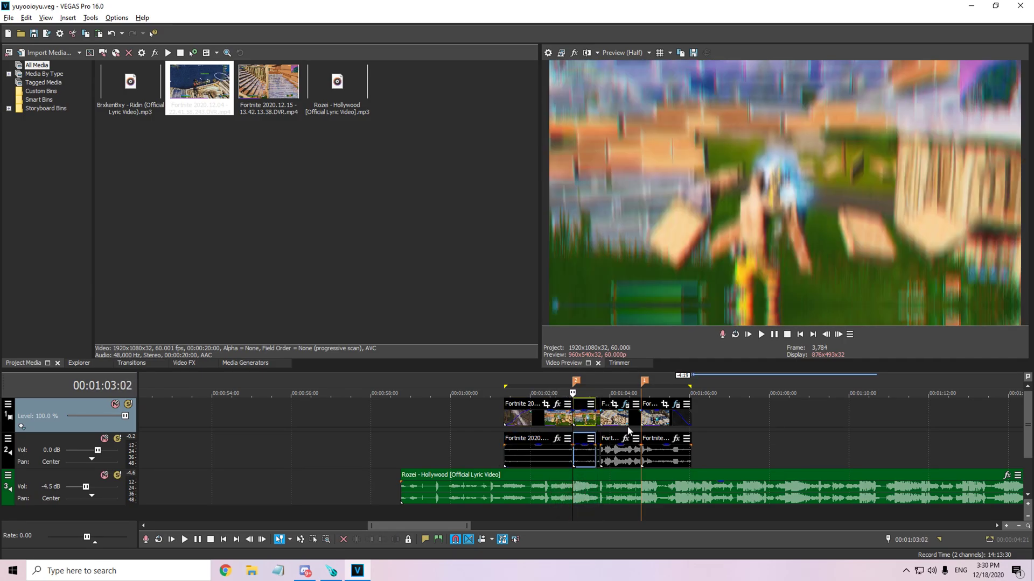
scroll(640, 421, "up", 5)
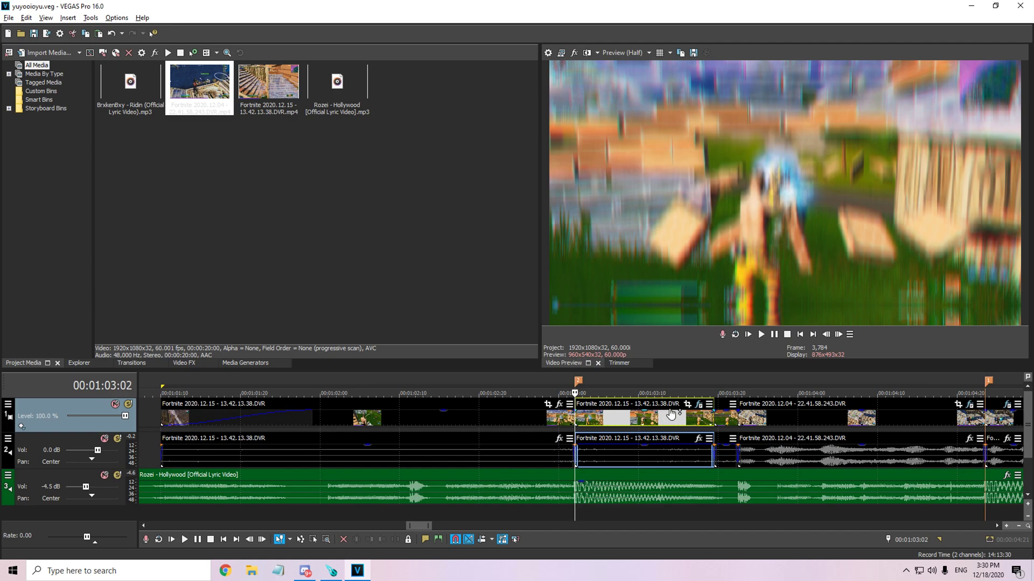
scroll(597, 422, "down", 3)
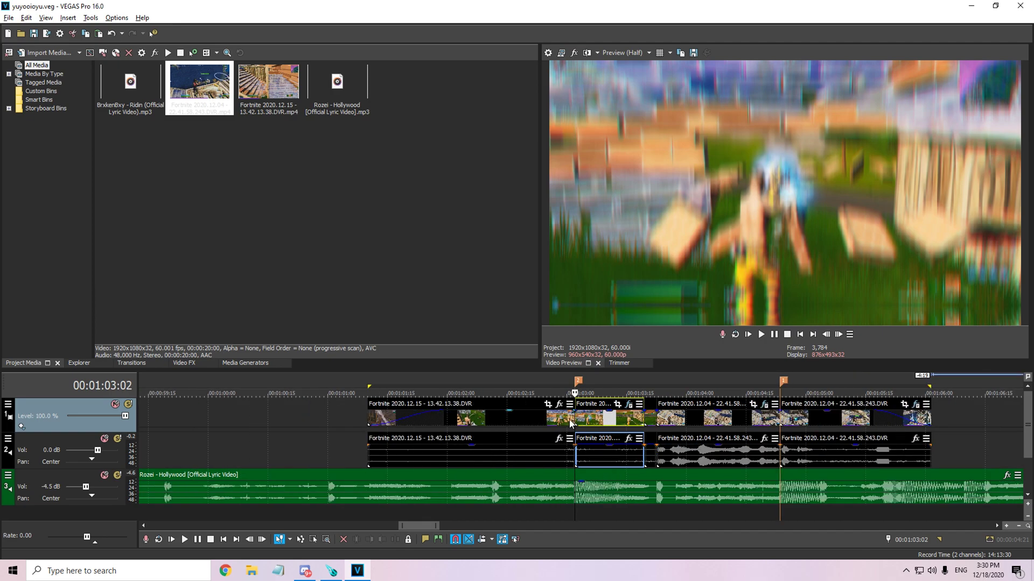
left_click(583, 417)
left_click(557, 421)
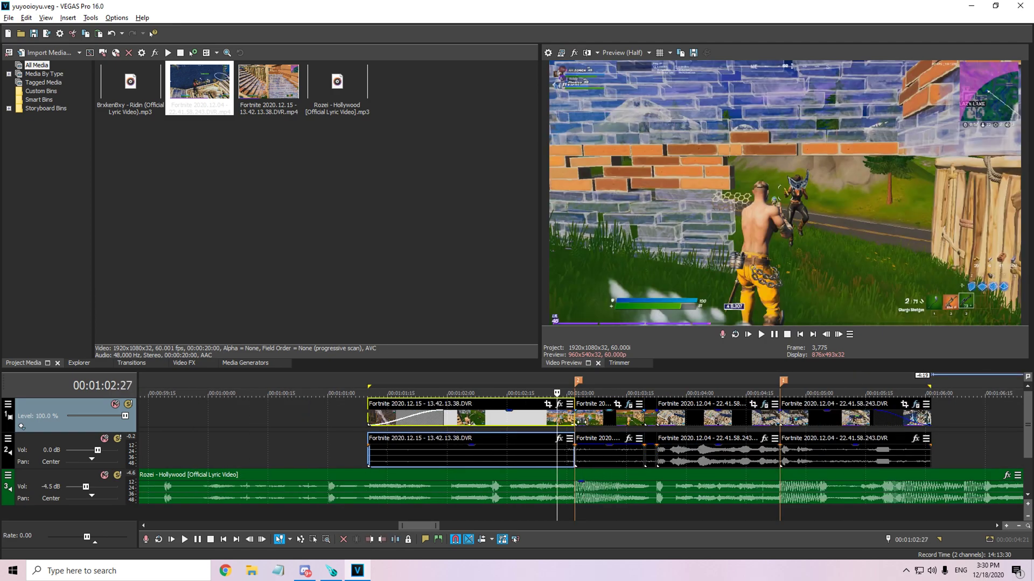
left_click(582, 422)
scroll(599, 425, "down", 4)
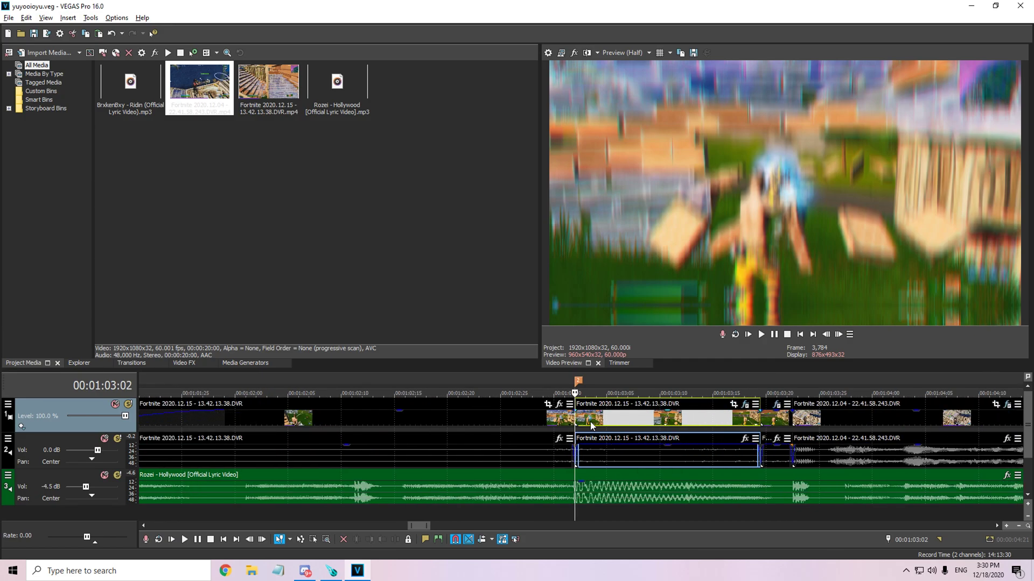
key("space")
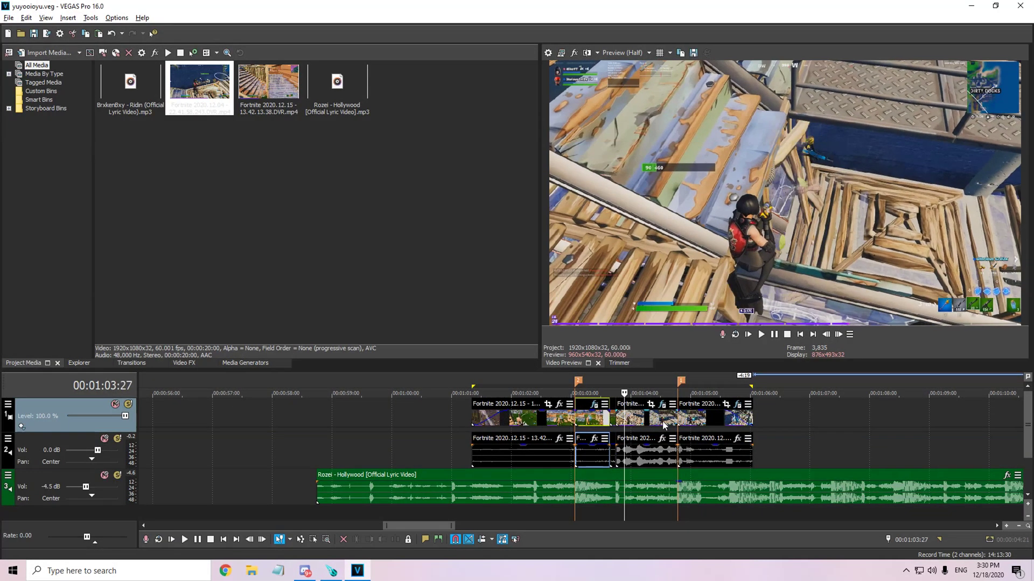
double_click(719, 381)
left_click(761, 334)
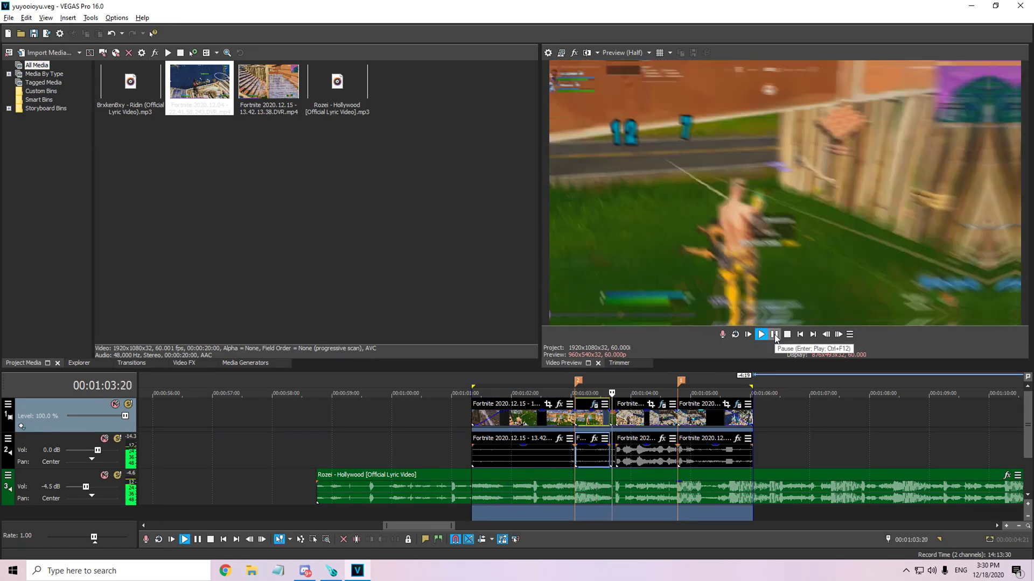
left_click(774, 335)
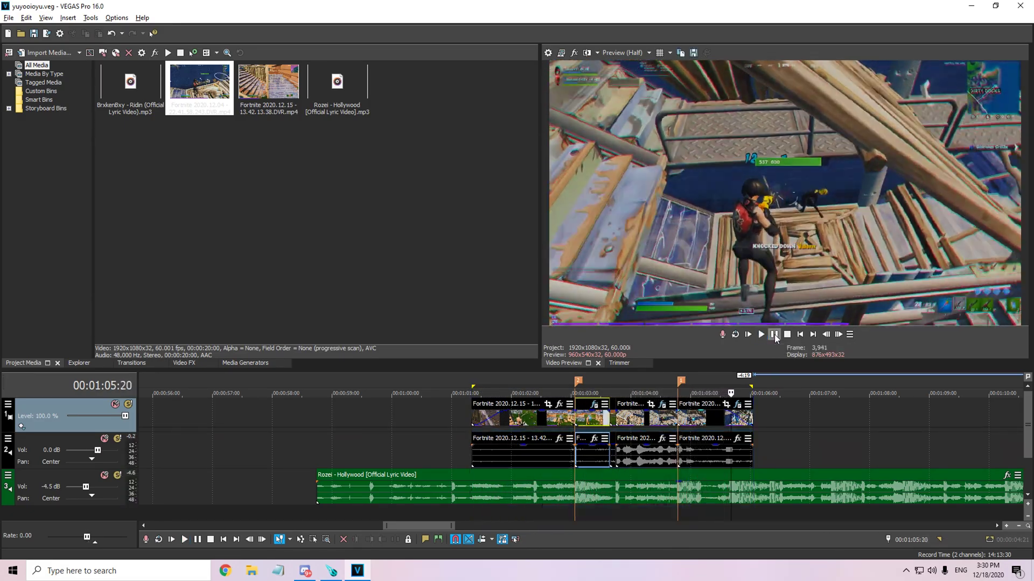
- Examine the frames following marker 1, then replay the footage from marker 2
left_click(681, 421)
key("Right")
key("Right")
key("Right")
key("Right")
key("Right")
key("Right")
key("Right")
key("Right")
key("Right")
key("Right")
key("Right")
key("Right")
key("Right")
key("Right")
key("Right")
key("Right")
key("Right")
key("Right")
key("Right")
key("Right")
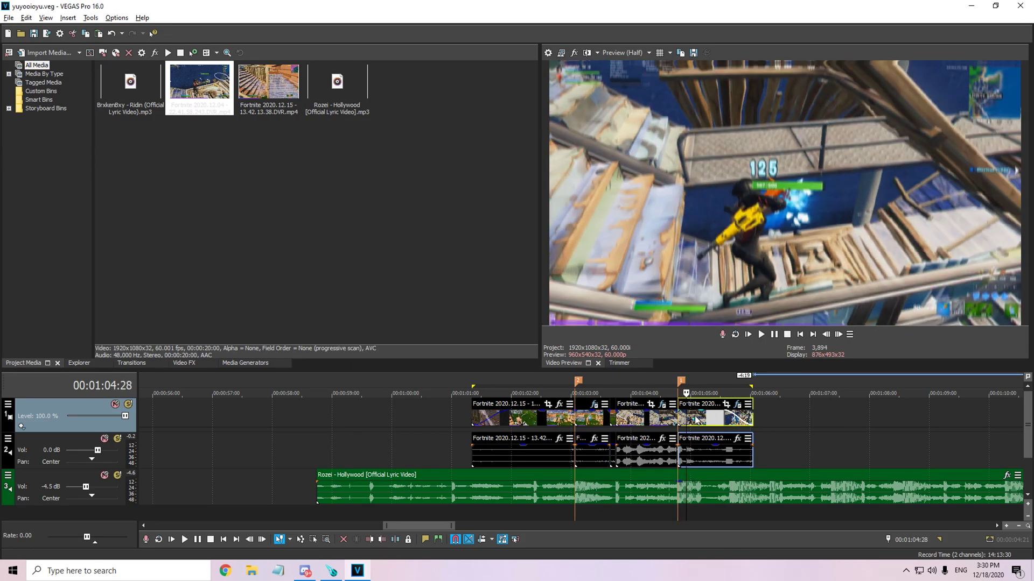
left_click(579, 422)
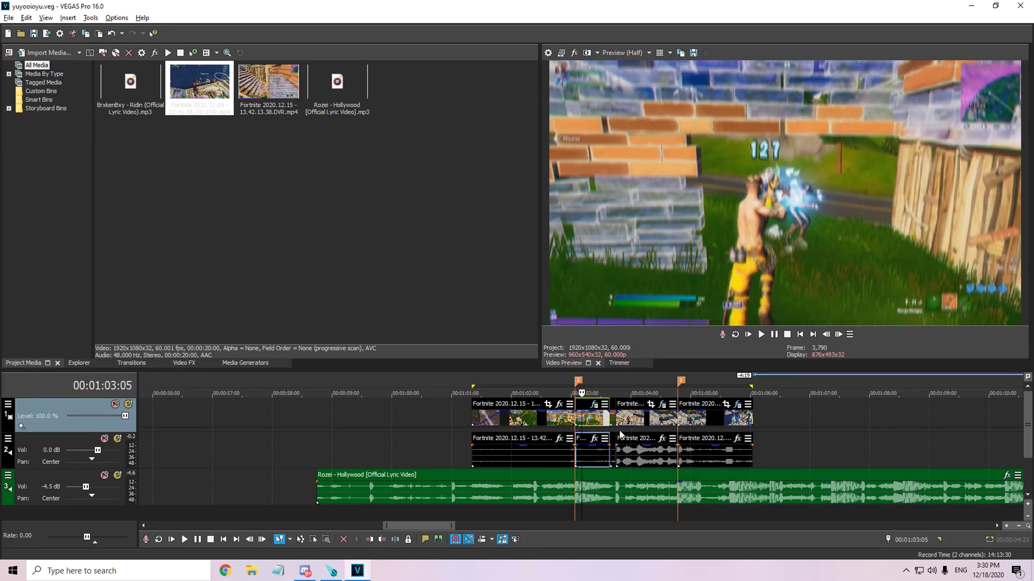
key("space")
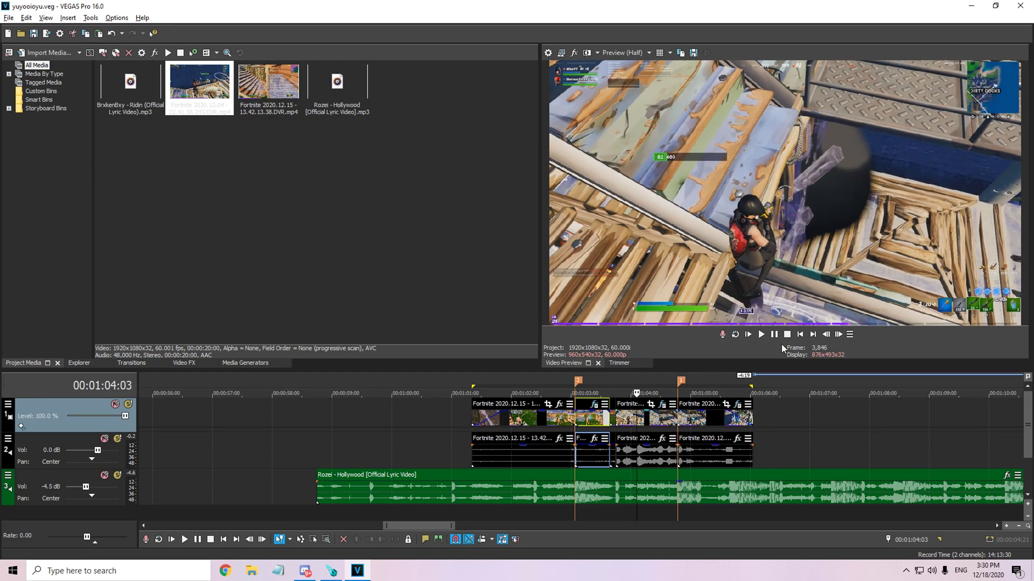
- Step back through the frames to the end of the marker 2 clip and examine the final clip's ending
scroll(673, 437, "up", 3)
scroll(672, 434, "down", 3)
key("Left")
key("Left")
key("Left")
key("Left")
key("Left")
key("Left")
key("Left")
key("Left")
key("Left")
key("Left")
key("Left")
key("Left")
key("Left")
key("Left")
key("Left")
key("Left")
key("Left")
key("Left")
key("Left")
key("Left")
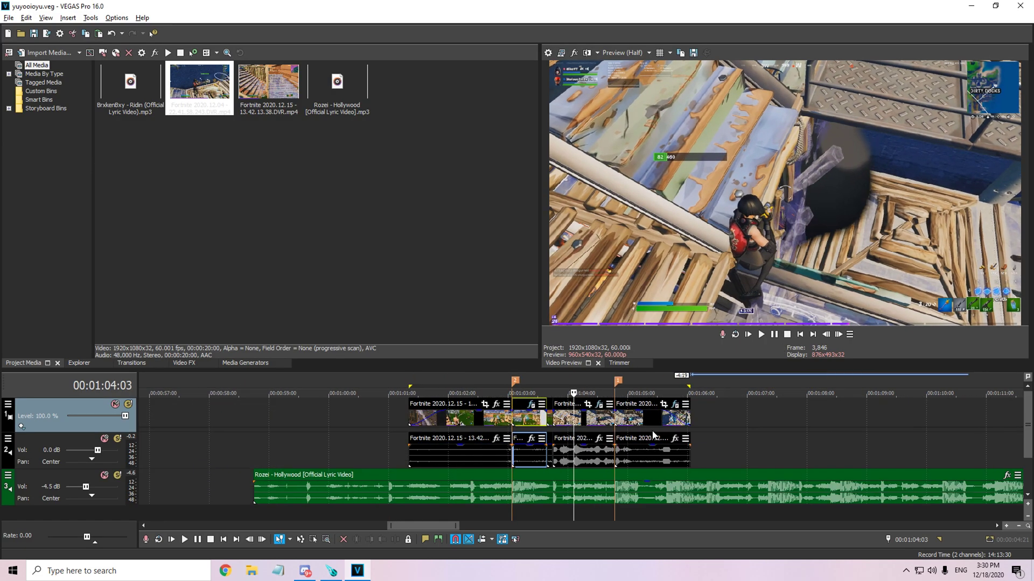
key("Left")
key("Left")
key("Left")
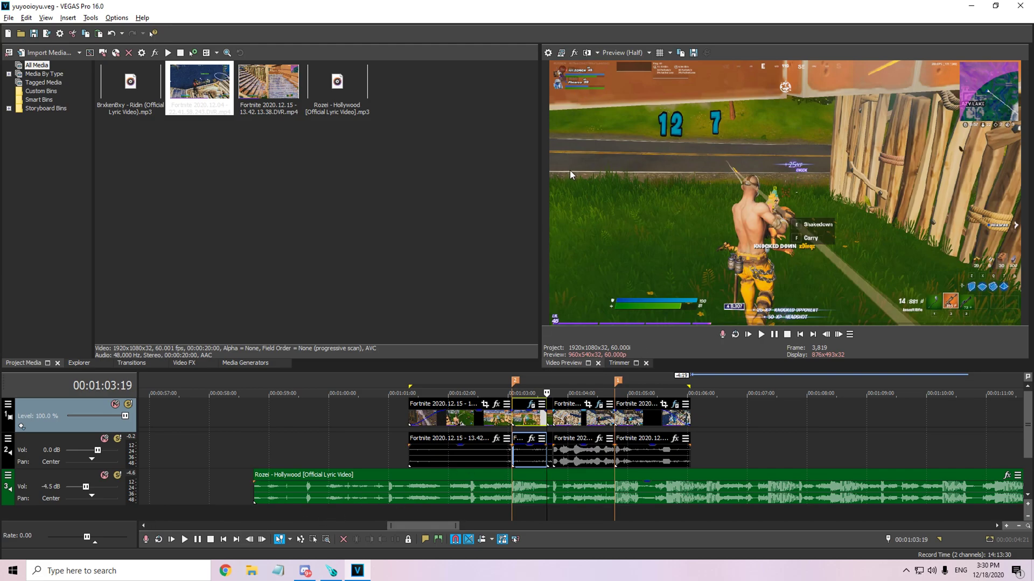
scroll(668, 444, "down", 1)
scroll(679, 446, "up", 2)
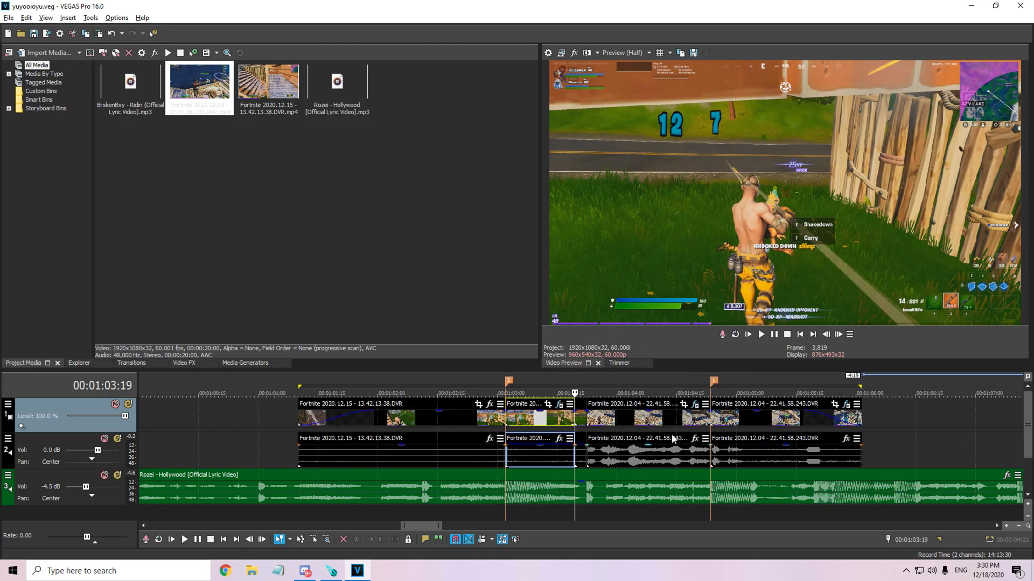
scroll(683, 437, "down", 1)
left_click(723, 420)
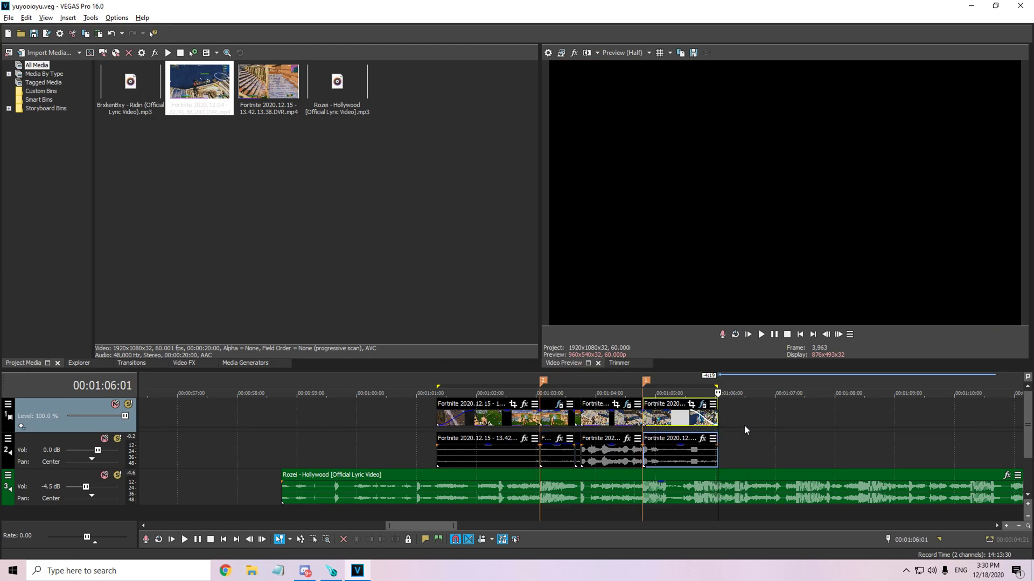
left_click(690, 420)
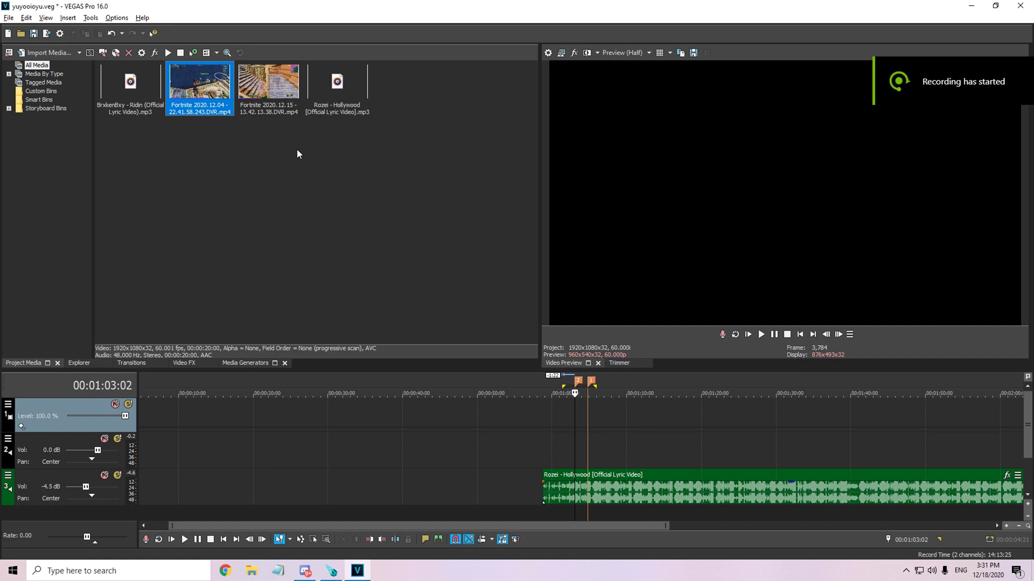
- Add the Fortnite 2020.12.04 and 2020.12.15 clips to the timeline, declining to match the project video settings to the media
left_click_drag(199, 82, 422, 434)
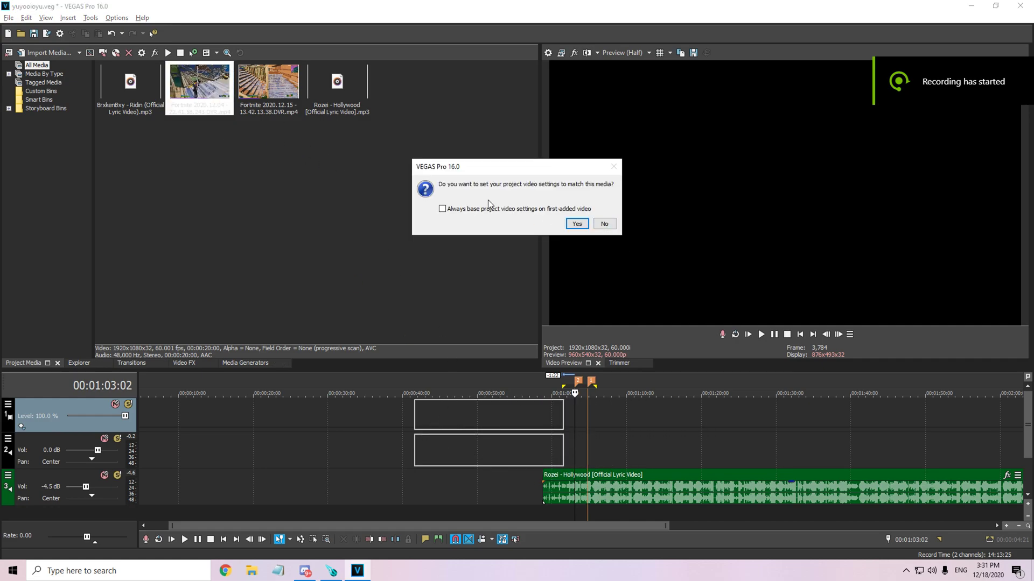
left_click(597, 226)
left_click_drag(263, 91, 618, 415)
- Split the Fortnite 2020.12.04 clip at 00:00:55:21 and delete the part before the cut
left_click(502, 418)
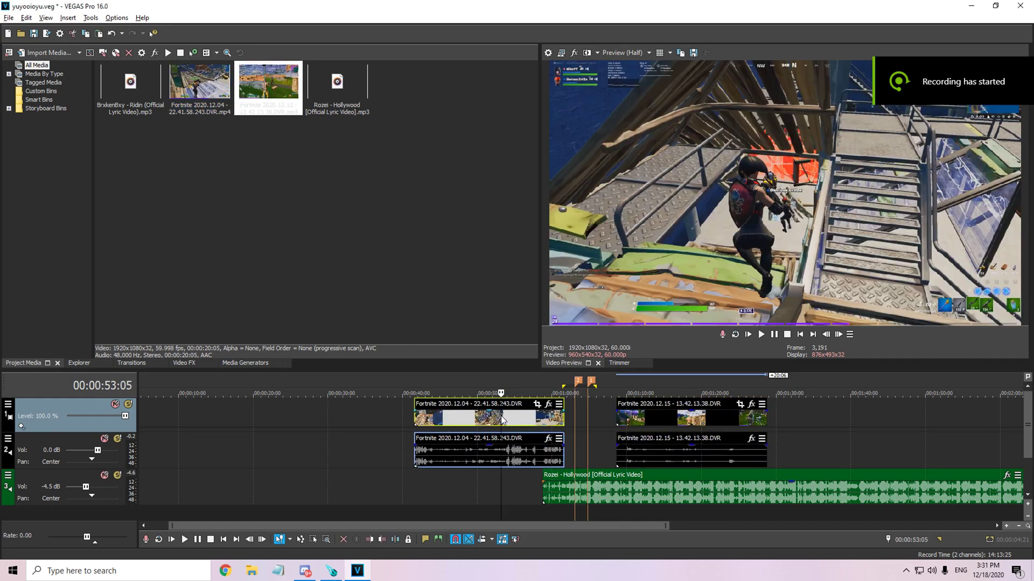
left_click(512, 418)
scroll(532, 418, "up", 5)
key("space")
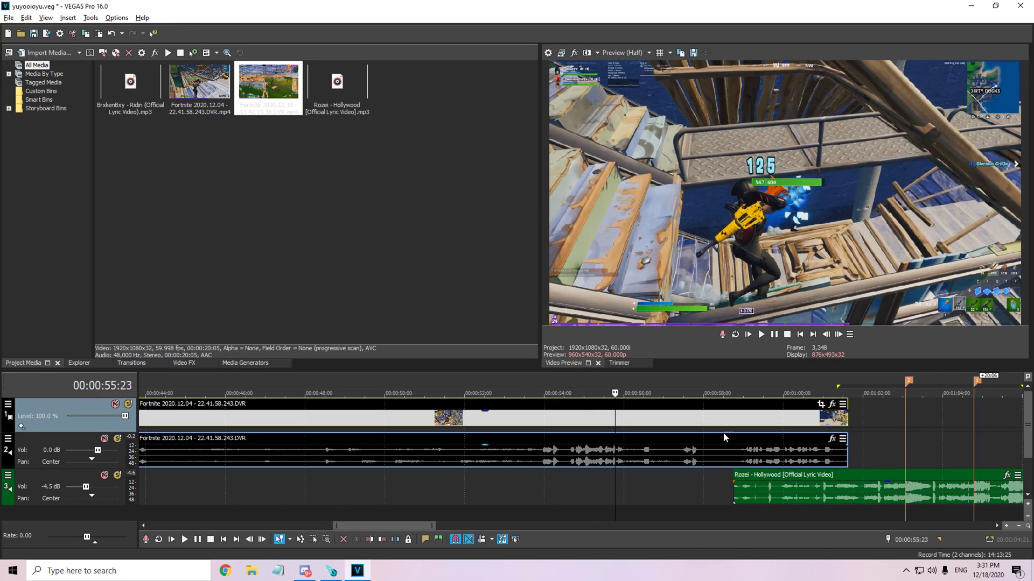
key("space")
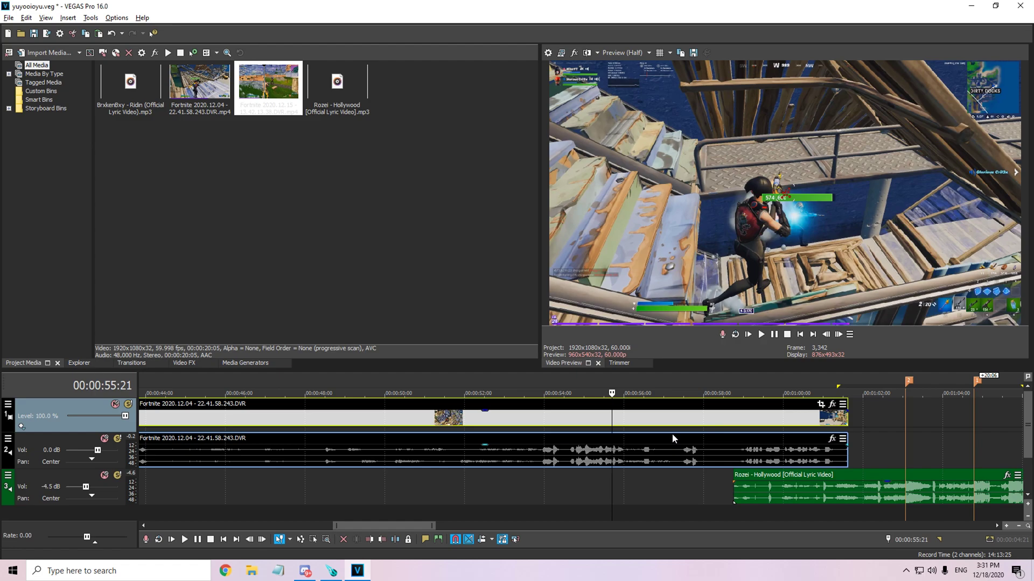
key("s")
left_click(577, 418)
scroll(576, 419, "down", 4)
key("Delete")
- Split the Fortnite 2020.12.15 clip at the shot around 00:01:17:19 and delete the part before the cut
left_click(832, 429)
left_click(847, 423)
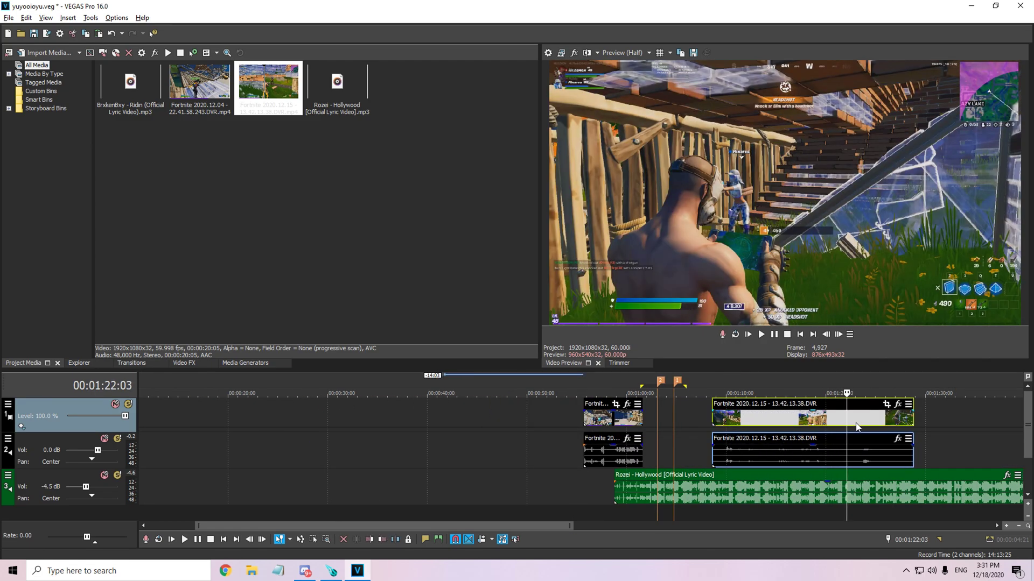
left_click(802, 435)
left_click(803, 434)
scroll(792, 433, "up", 4)
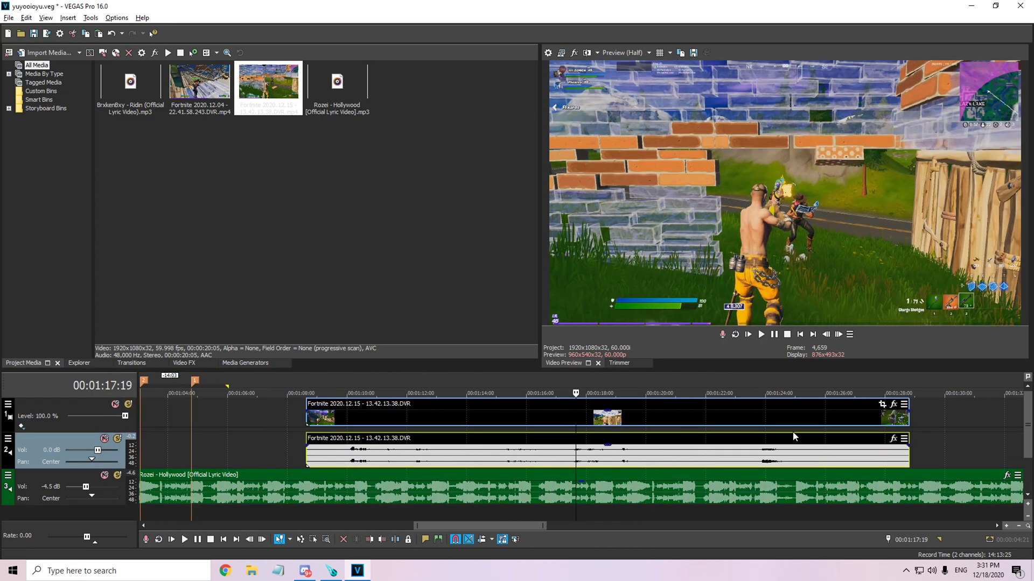
key("s")
left_click(568, 424)
scroll(565, 424, "down", 4)
key("Delete")
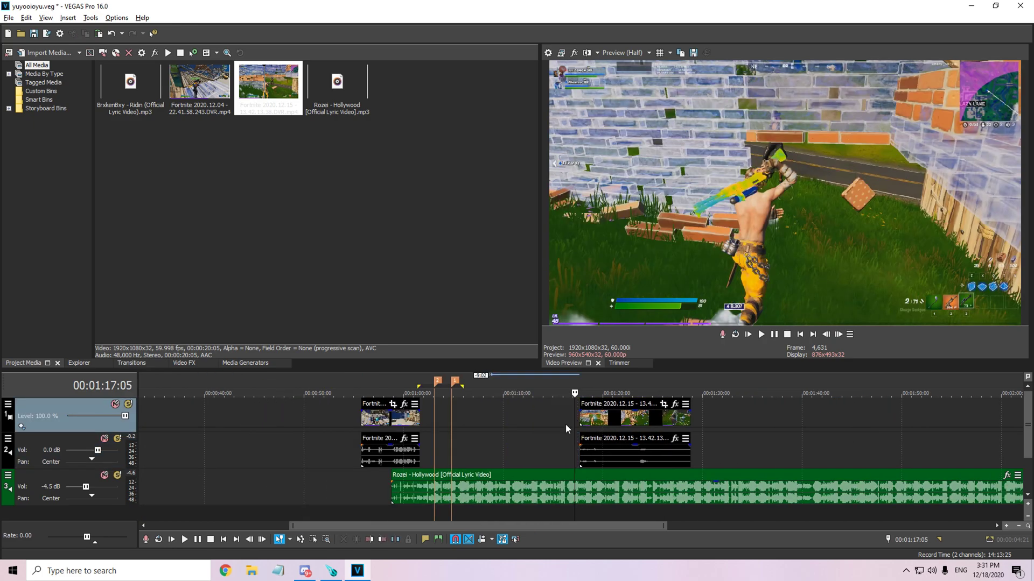
- Align the 2020.12.04 clip with marker 2 and the 2020.12.15 clip with marker 1, trimming the surplus footage between them
left_click_drag(604, 421, 442, 421)
left_click(450, 421)
scroll(451, 421, "up", 6)
key("s")
key("Delete")
left_click_drag(573, 420, 518, 420)
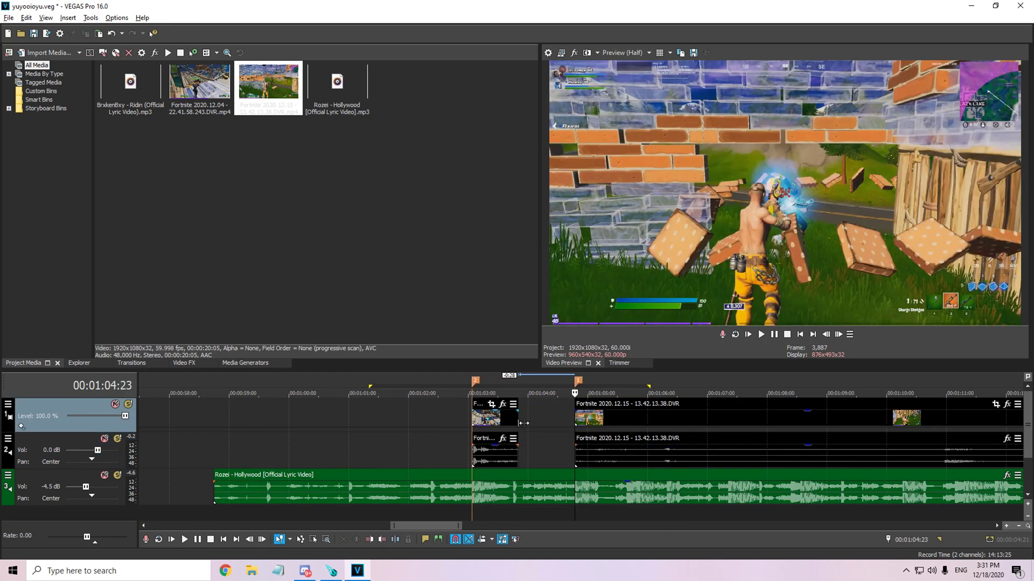
left_click_drag(524, 423, 549, 423)
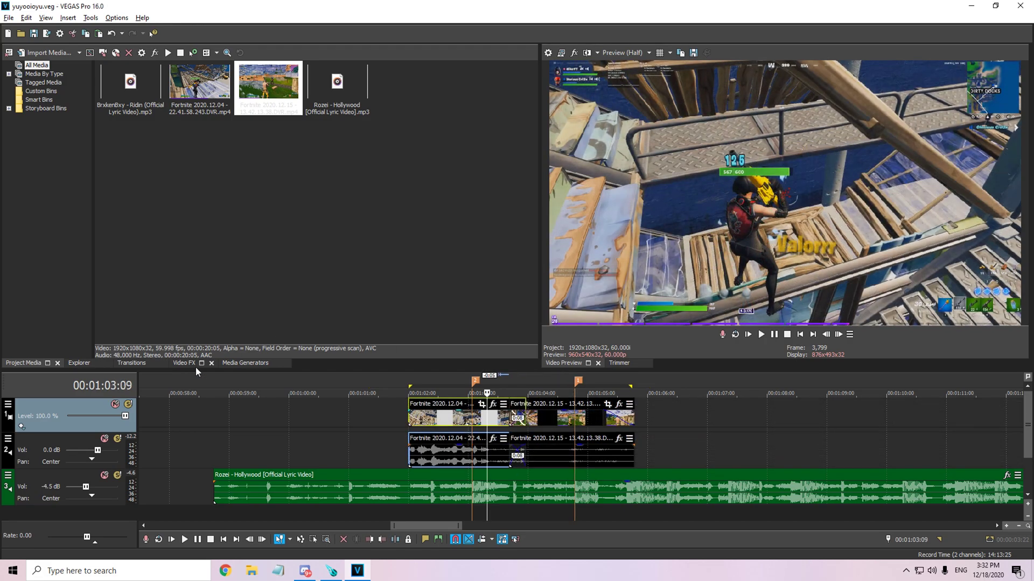
- Find the BCC Velocity Remap effect by searching the video effects for "bcc veloci"
left_click(191, 364)
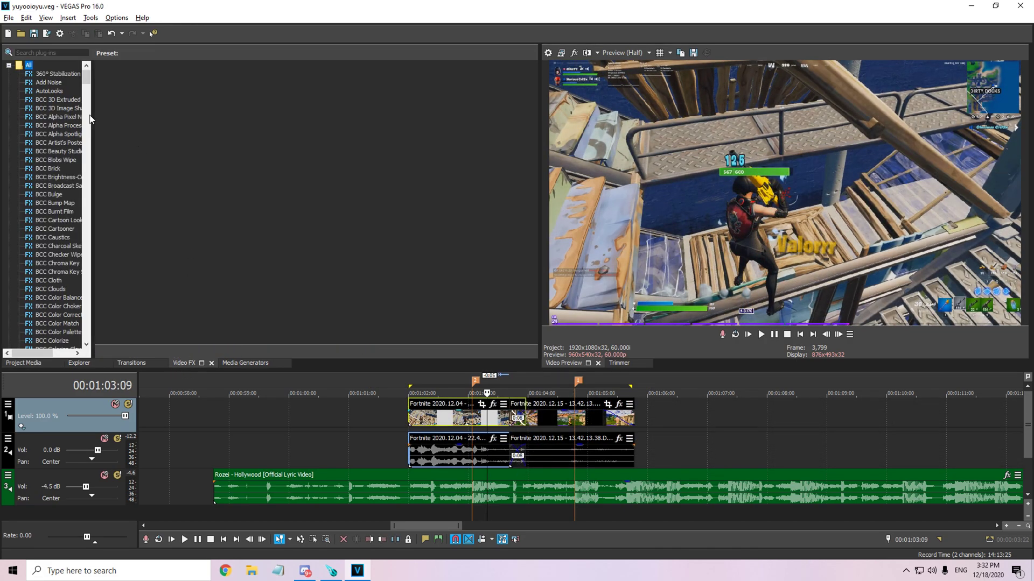
left_click(67, 57)
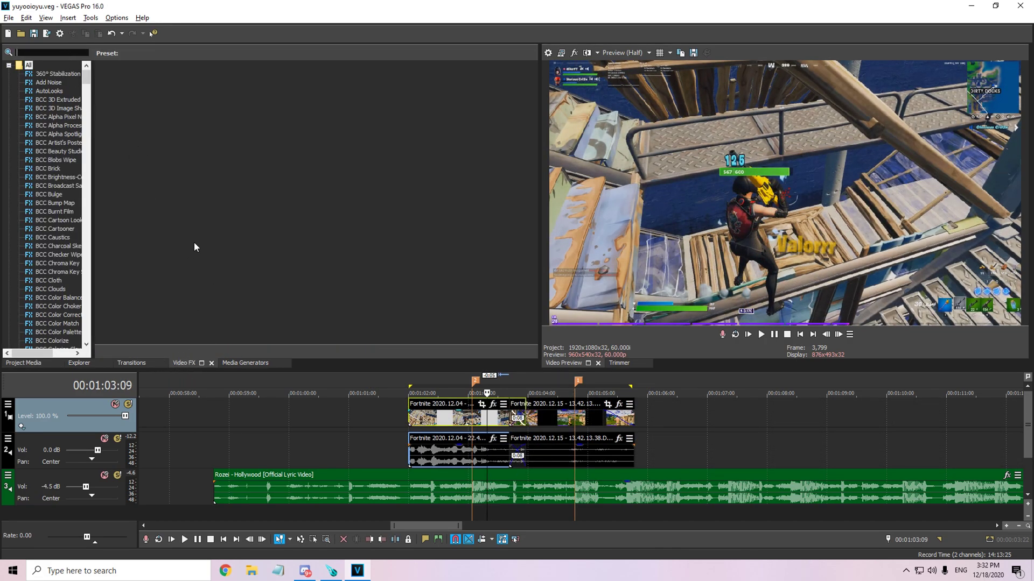
type("bc")
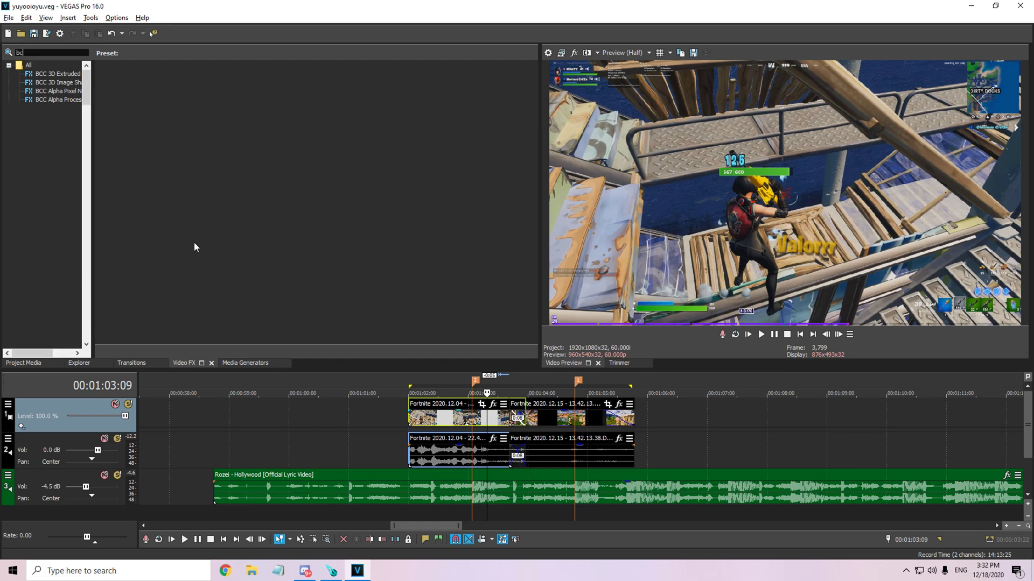
type("c veloci")
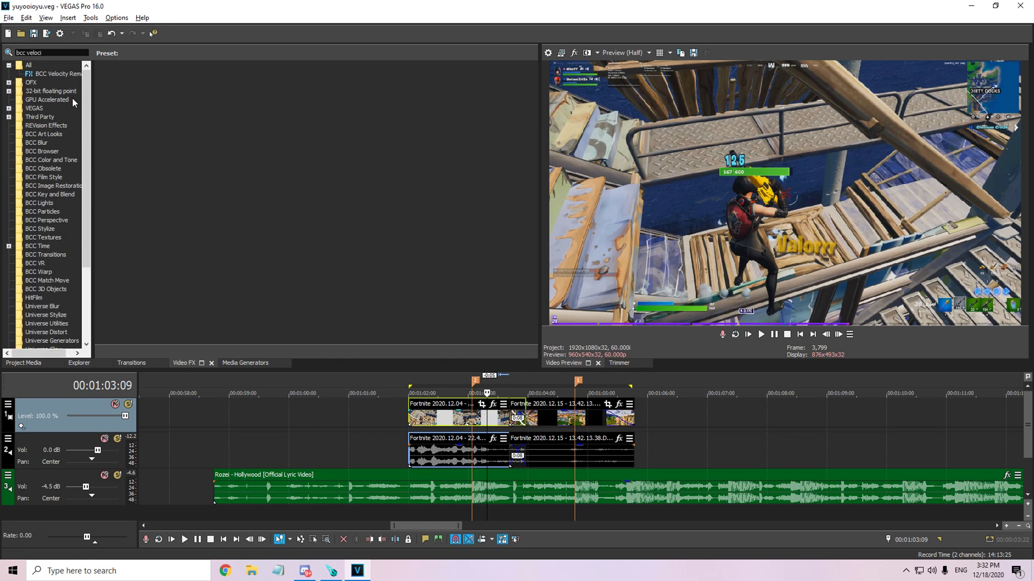
left_click(56, 74)
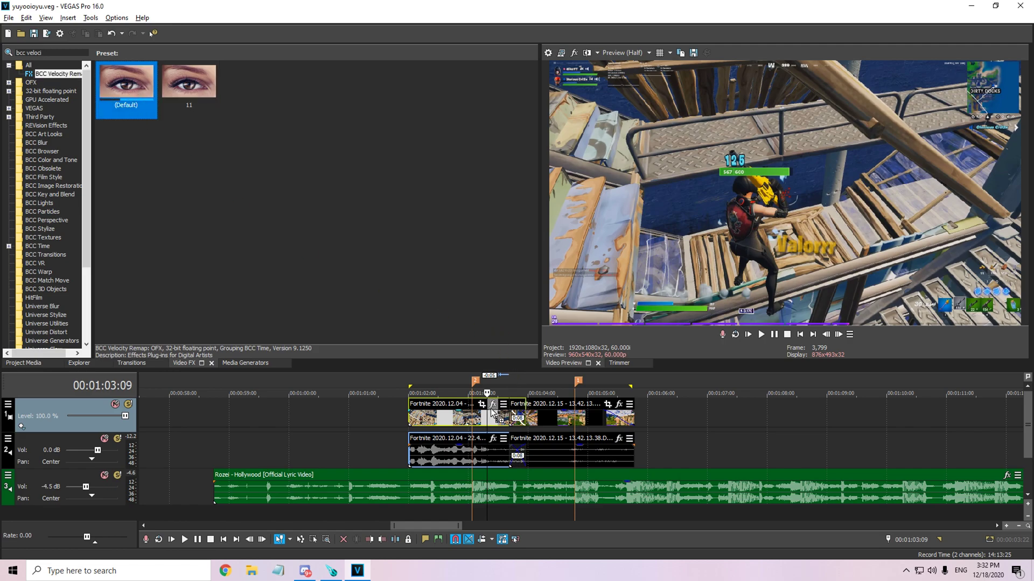
- Split the 2020.12.04 clip at marker 2 and the 2020.12.15 clip at marker 1
left_click(471, 418)
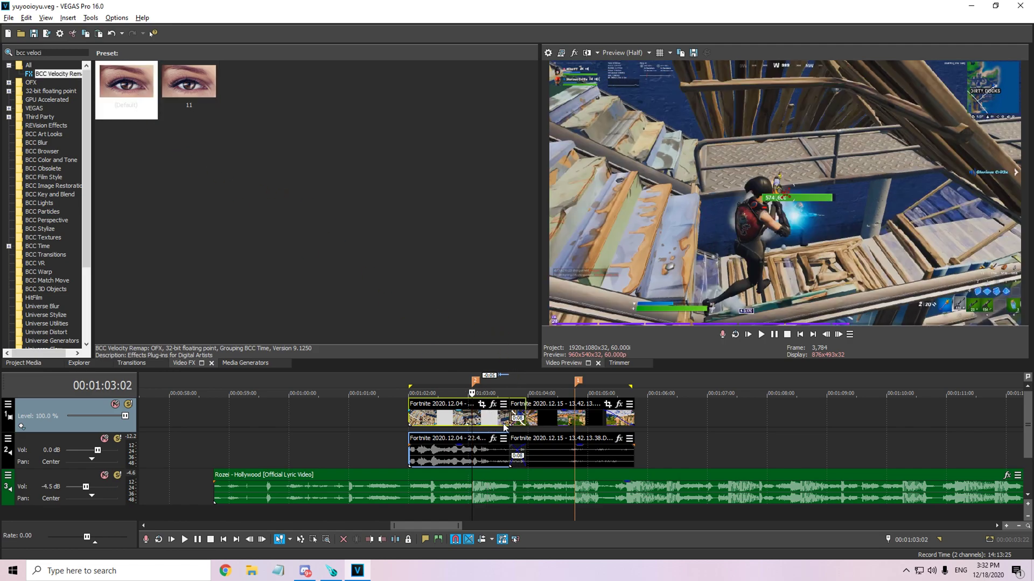
scroll(507, 425, "up", 5)
scroll(579, 425, "down", 3)
key("s")
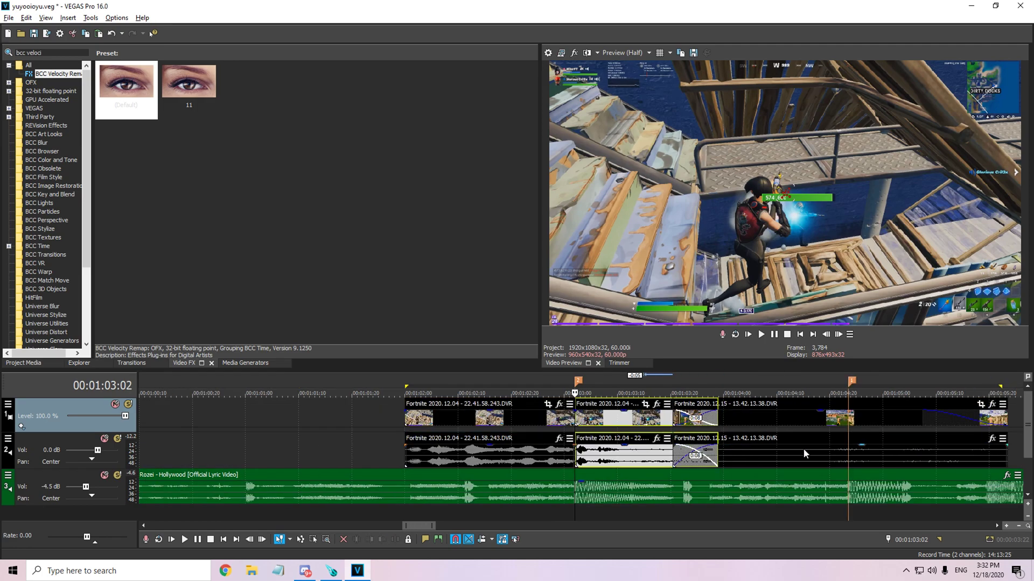
left_click(848, 423)
key("s")
left_click(578, 421)
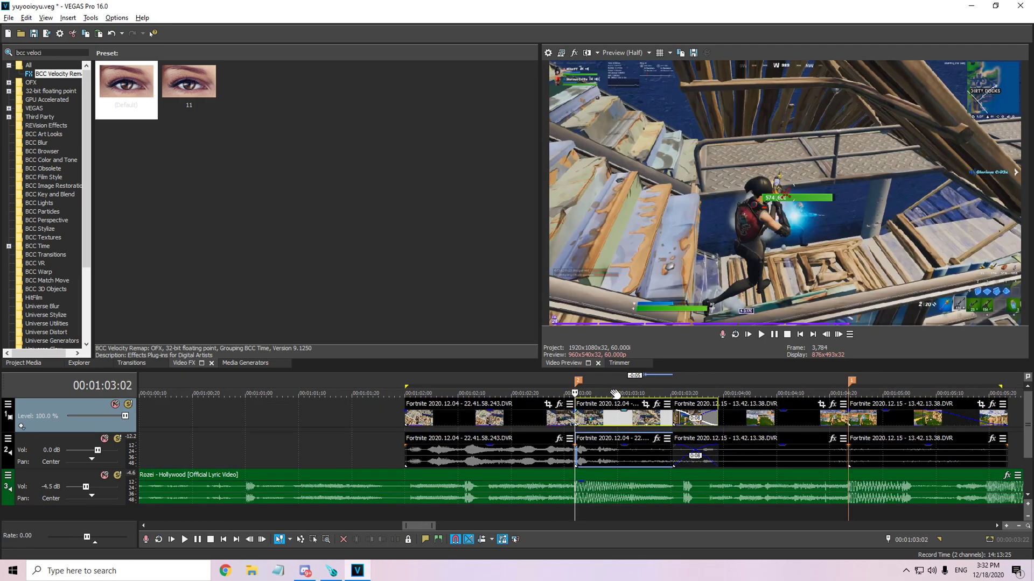
- Apply the default BCC Velocity Remap to the 2020.12.04 segment after marker 2, turning off frame blending and the composite curve
left_click_drag(126, 84, 611, 418)
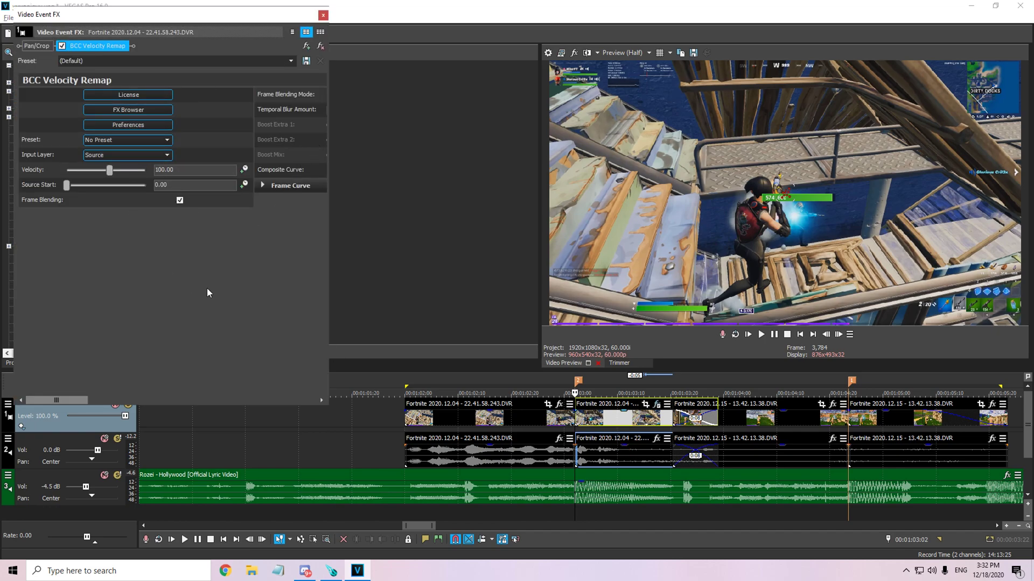
left_click_drag(337, 115, 459, 116)
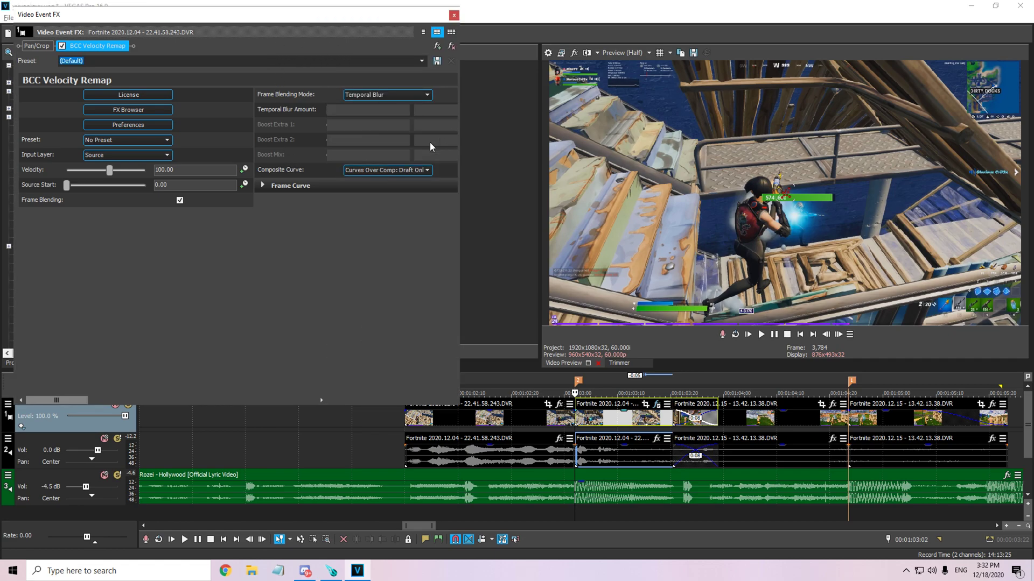
left_click(181, 204)
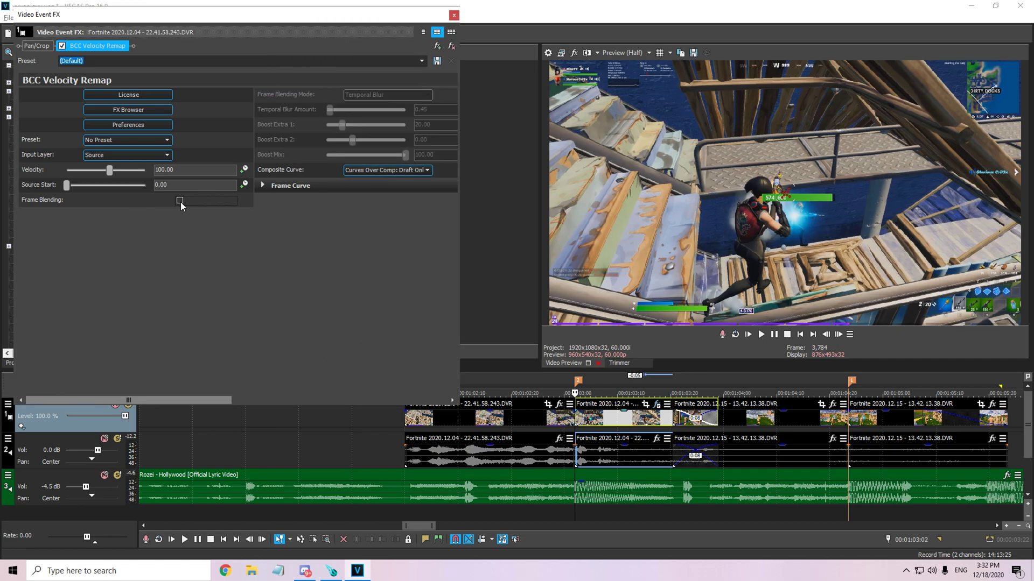
left_click(181, 204)
left_click(181, 204)
left_click(373, 169)
left_click(364, 180)
- Animate the velocity with keyframes of 200 at the segment's start and 50 at 00:00:00:01
left_click(244, 169)
left_click_drag(186, 171, 78, 179)
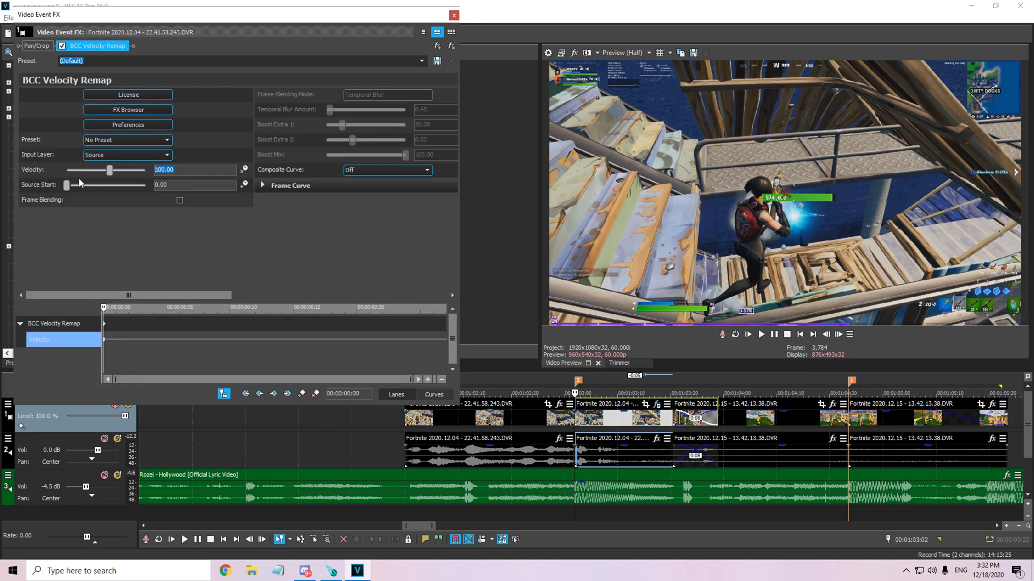
key("Return")
mouse_move(103, 308)
left_mouse_down()
mouse_move(122, 309)
mouse_move(83, 313)
mouse_move(109, 316)
left_mouse_up()
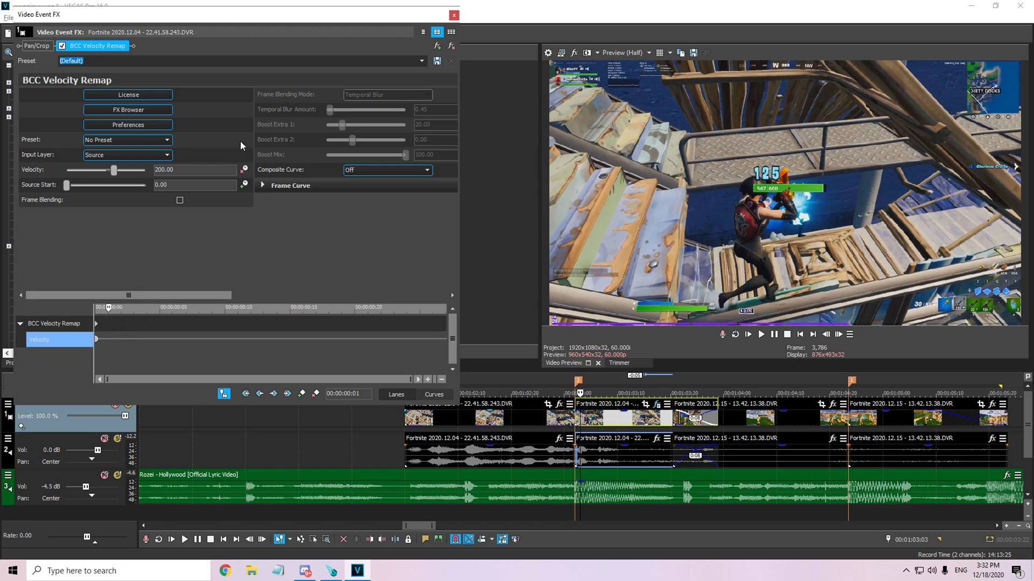
key("Tab")
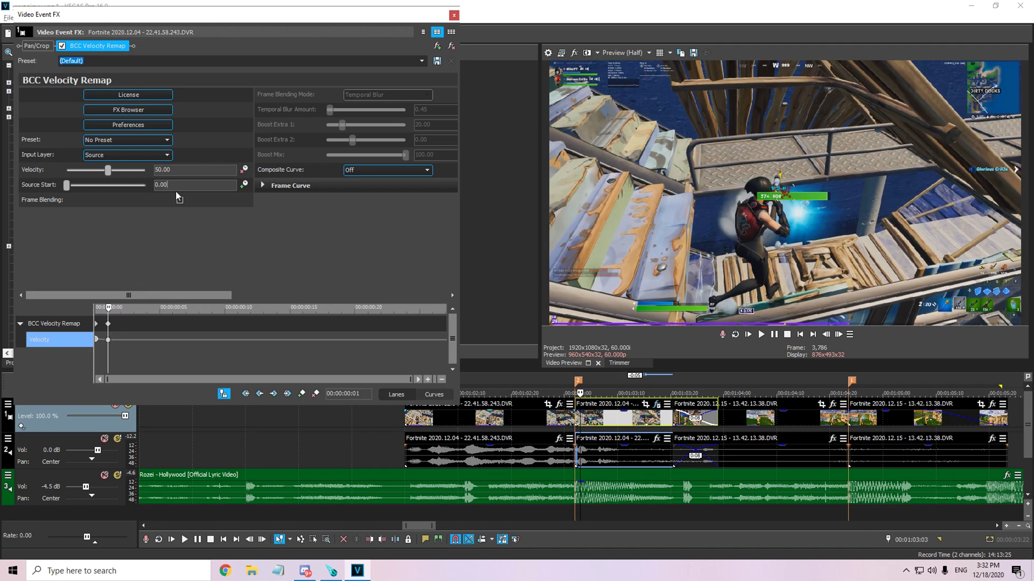
- Add a hold velocity keyframe at about frame 12 and a velocity keyframe of 100 at 00:00:00:17
left_click_drag(110, 308, 316, 308)
left_click(291, 397)
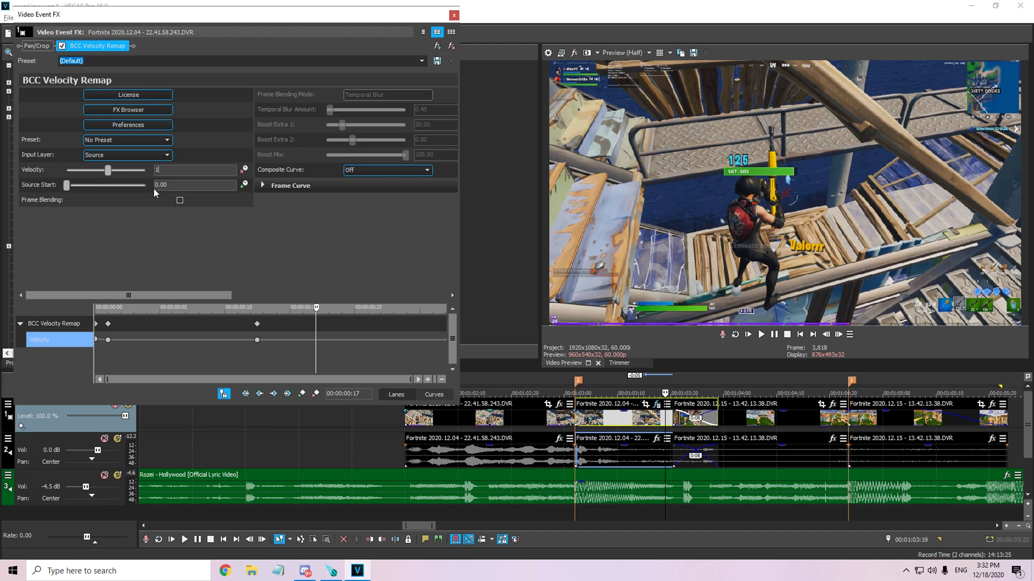
type("100")
key("Tab")
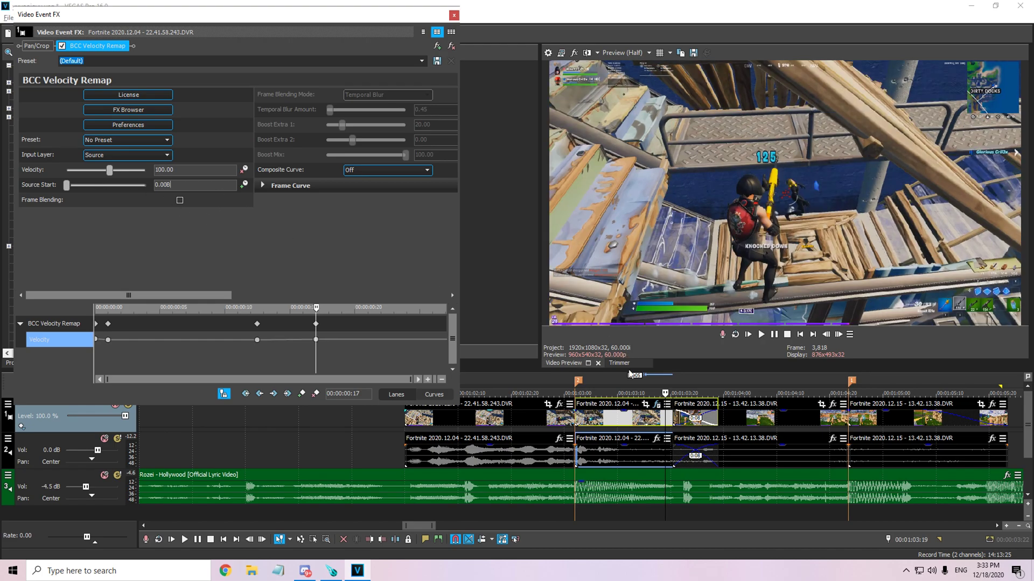
- Play back the edit from before marker 2 to check the velocity remap against the music
left_click(570, 416)
key("space")
left_click(754, 385)
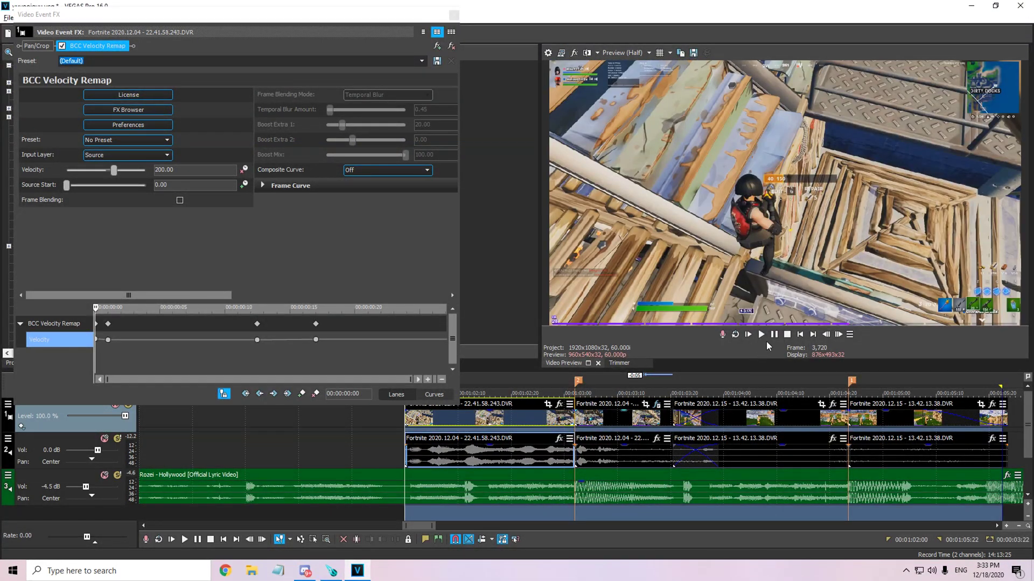
left_click(762, 335)
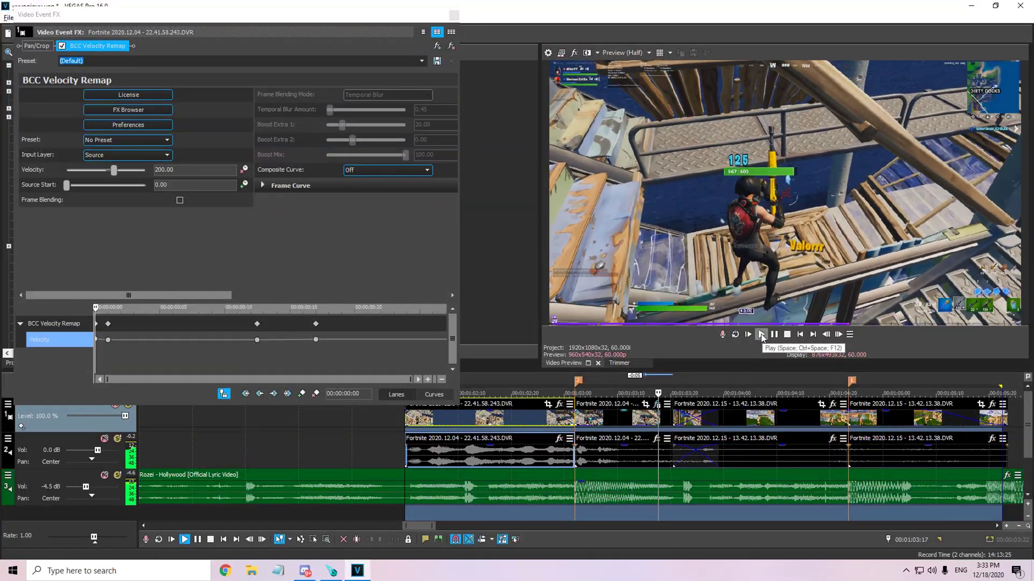
key("space")
- Step frame by frame through the remapped 2020.12.04 segment to examine its speed changes and the transition, closing the effect settings when finished
left_click(582, 421)
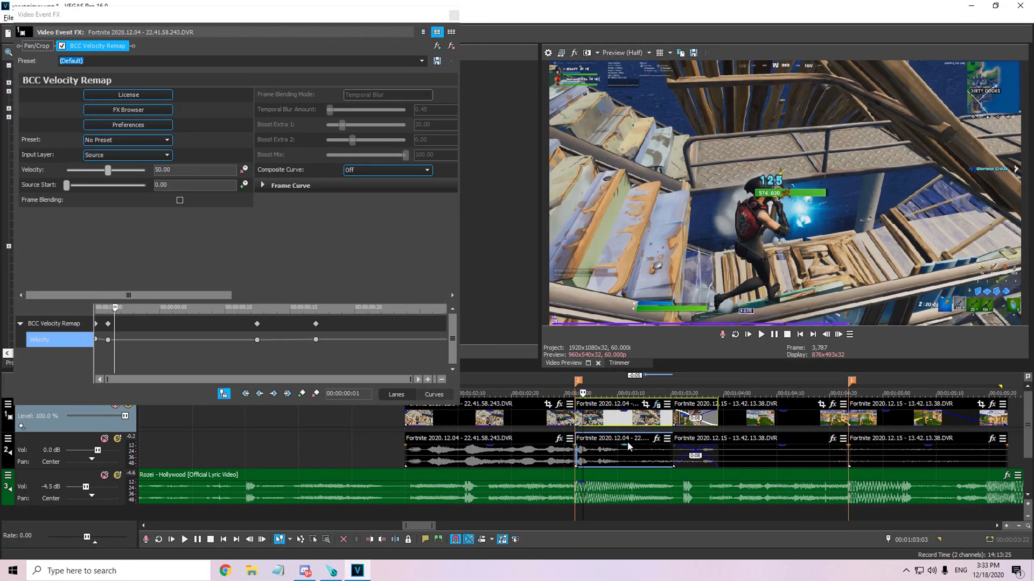
key("Right")
key("Right")
key("Right")
scroll(662, 448, "down", 3)
key("Right")
key("Right")
key("Right")
key("Right")
scroll(686, 448, "up", 5)
key("Right")
key("Right")
key("Right")
key("Right")
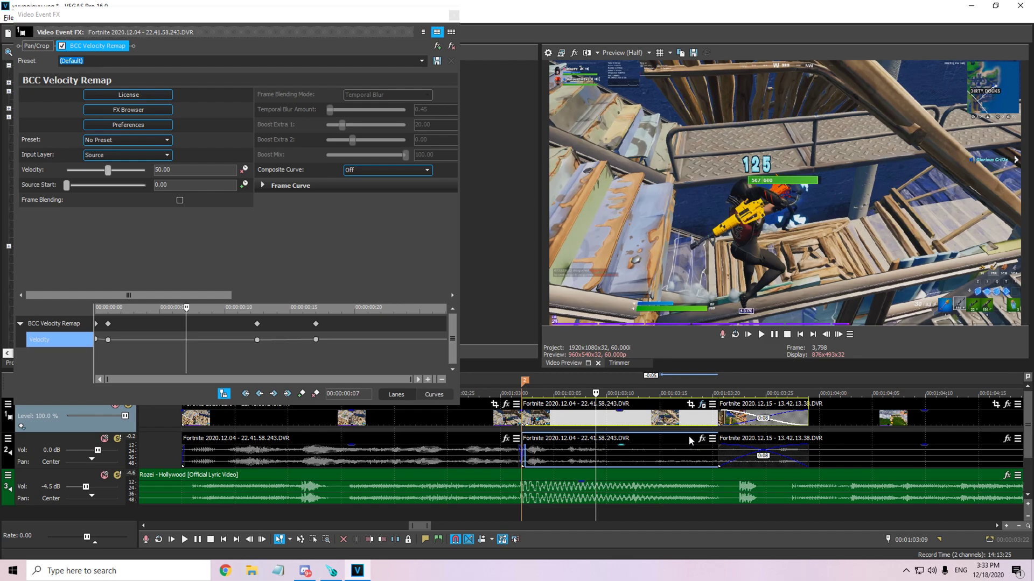
key("Right")
key("Right")
key("Right")
key("Right")
key("Right")
key("Right")
key("Right")
key("Right")
key("Right")
key("Right")
key("Right")
key("Right")
key("Right")
key("Right")
key("Right")
key("Right")
key("Right")
key("Right")
key("Right")
key("Right")
scroll(595, 429, "down", 2)
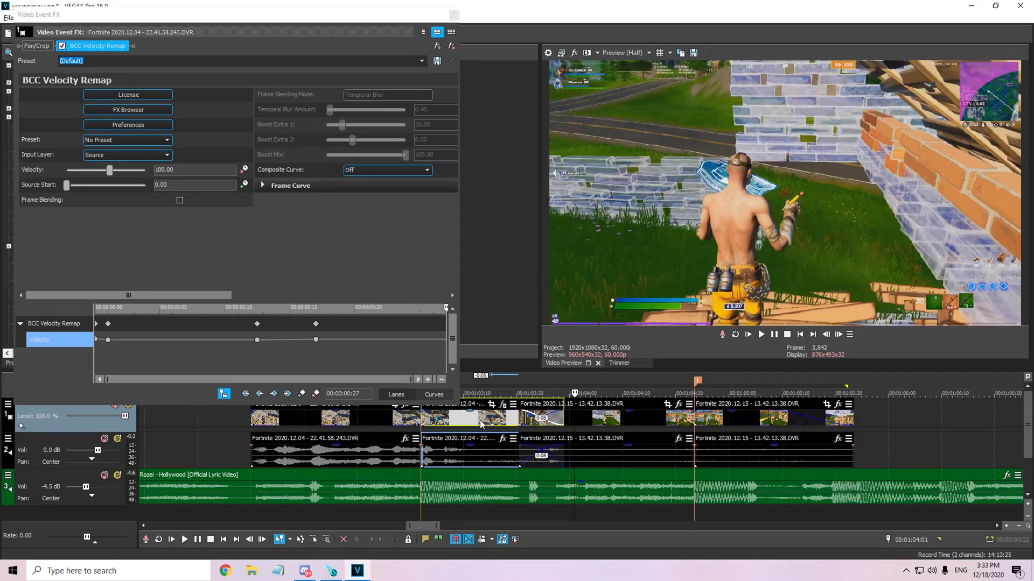
left_click(454, 15)
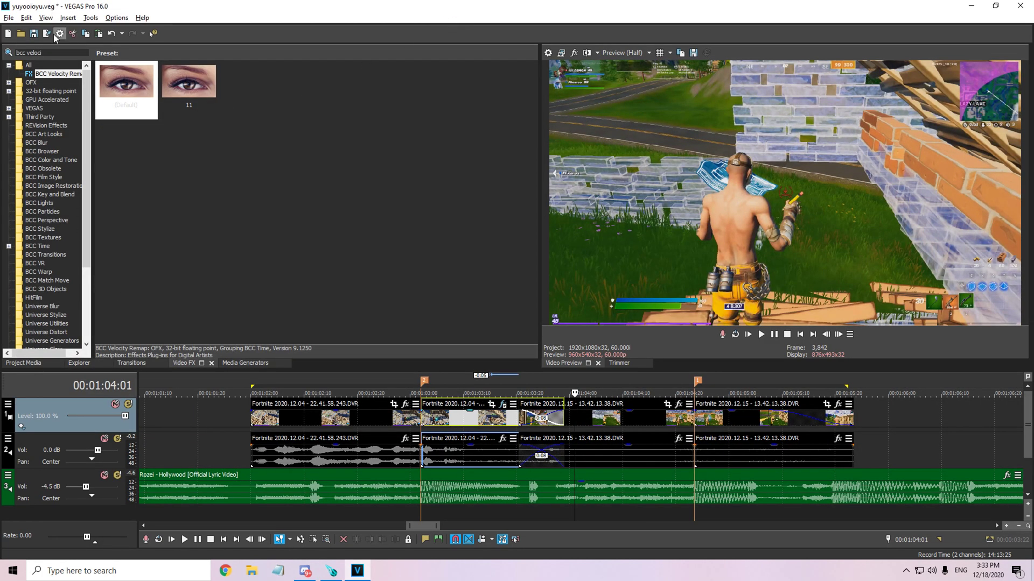
- Add the default S_Shake effect to the remapped 2020.12.04 segment after marker 2
left_click(51, 52)
type("shake")
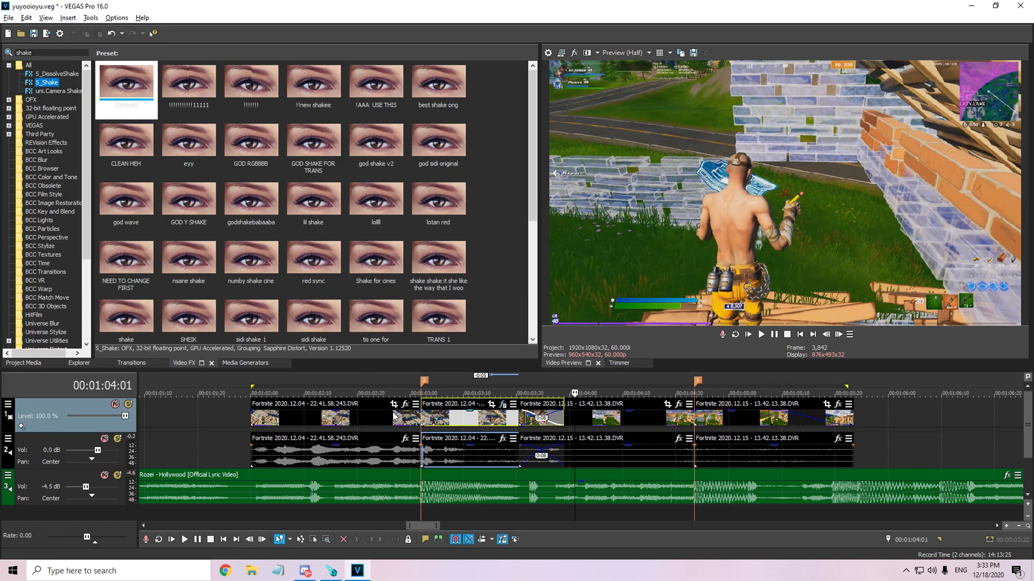
left_click_drag(128, 84, 444, 420)
left_click(454, 15)
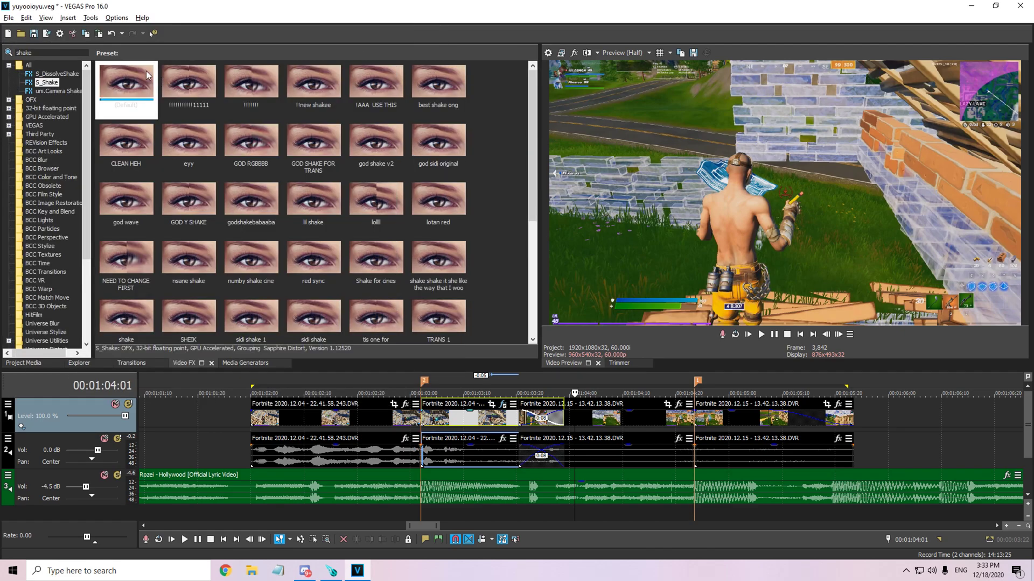
- Add the default S_Glint effect to the same 2020.12.04 segment and place the playhead at marker 2
left_click(32, 53)
type("glint")
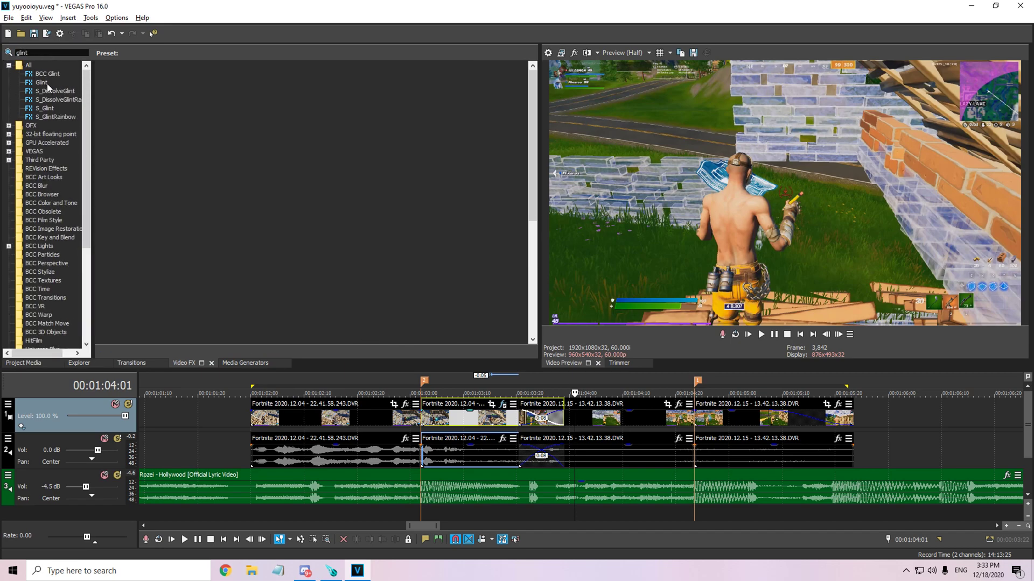
left_click(46, 108)
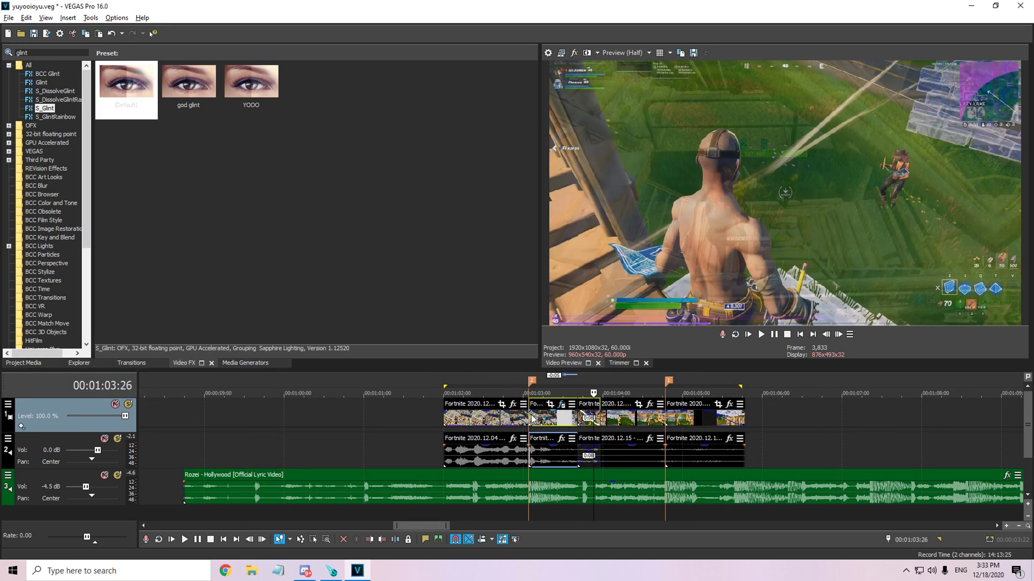
left_click(529, 416)
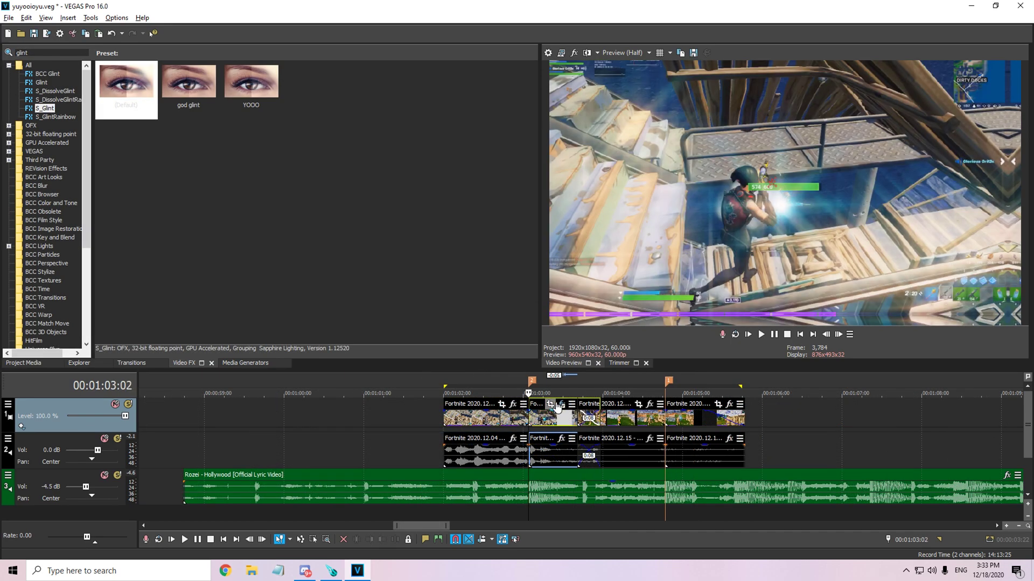
- Save the segment's Velocity Remap, S_Shake and S_Glint chain as a plug-in package named !PRESET 1
left_click_drag(565, 410, 565, 410)
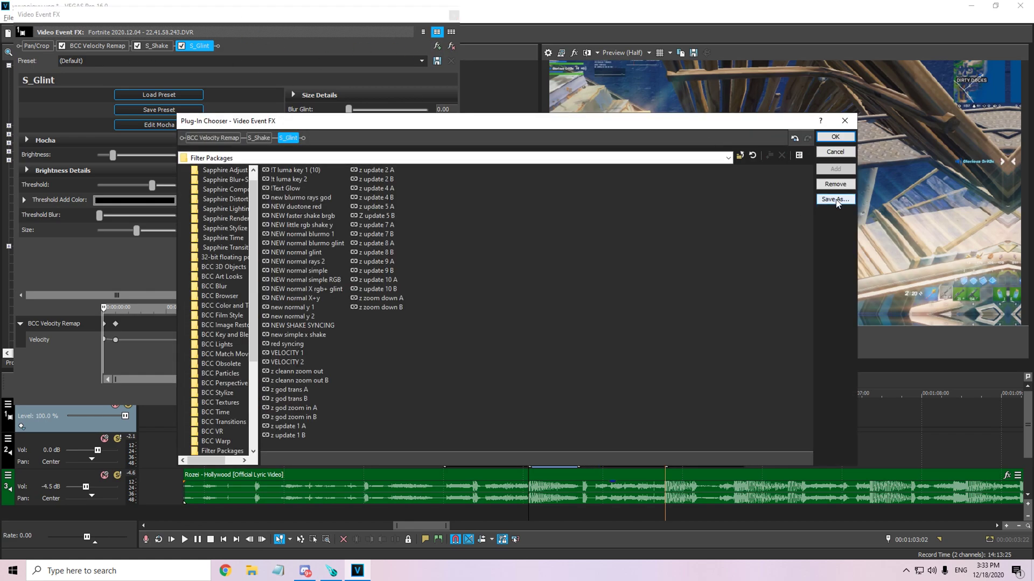
left_click(835, 200)
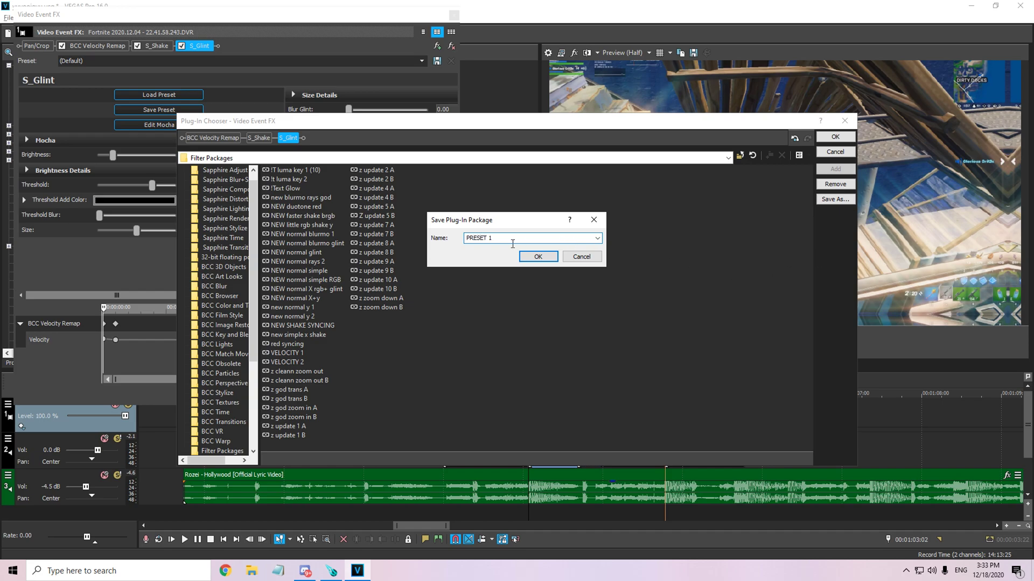
left_click(538, 256)
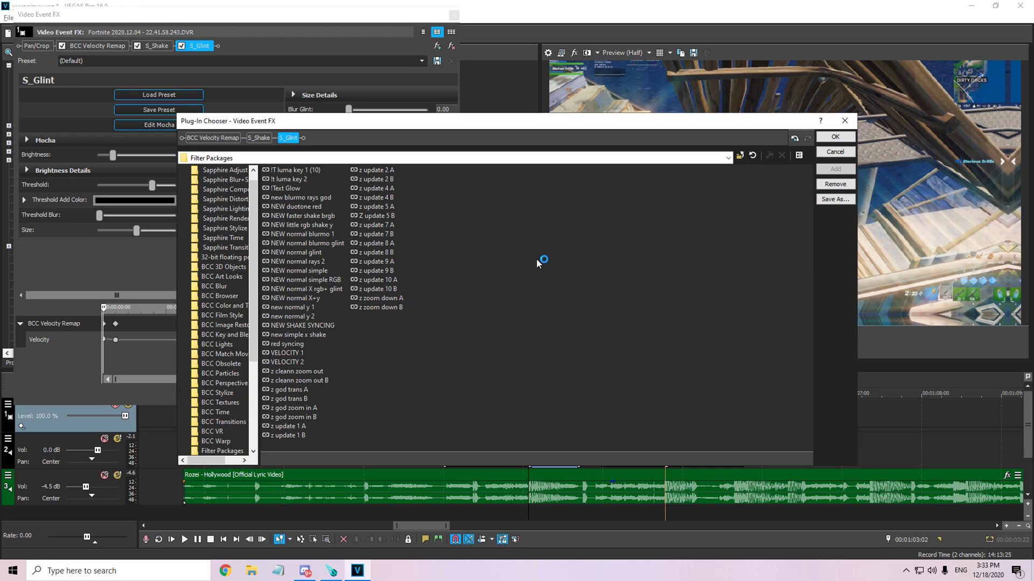
left_click(835, 151)
left_click(453, 15)
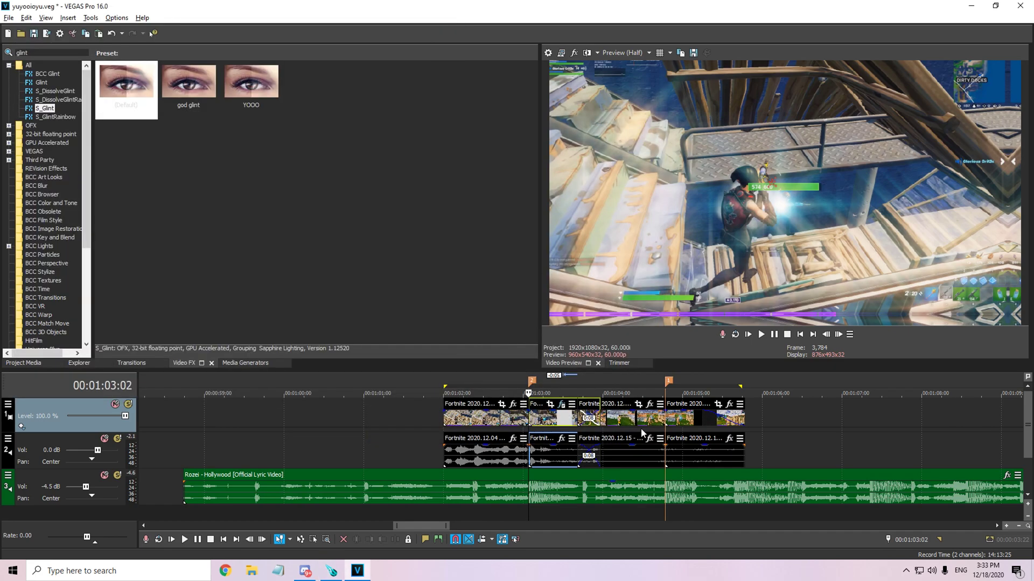
- Apply the !PRESET 1 filter package to the 2020.12.15 segment that starts at marker 1
left_click(668, 425)
left_click(729, 404)
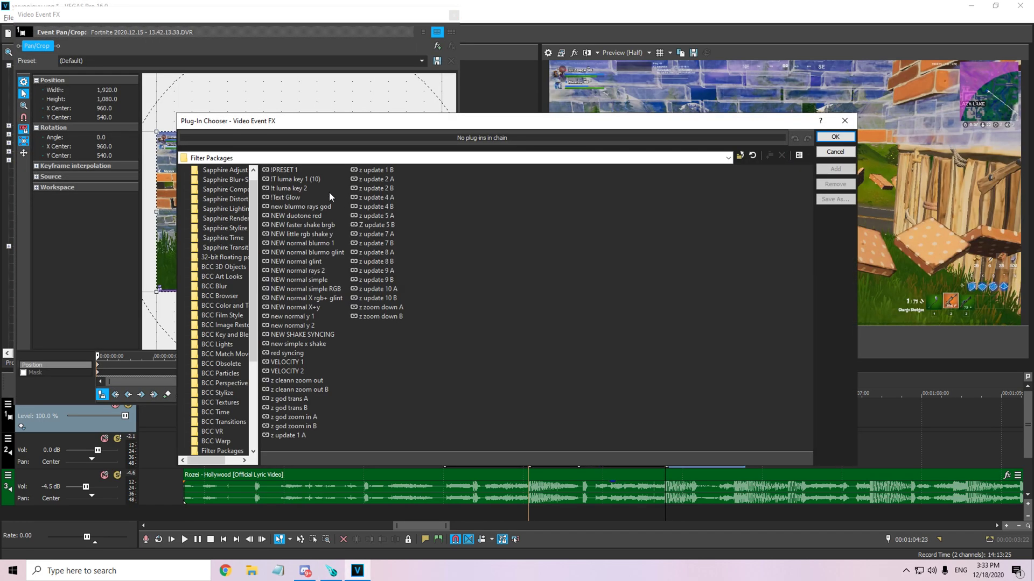
left_click(284, 170)
left_click(835, 168)
left_click(835, 138)
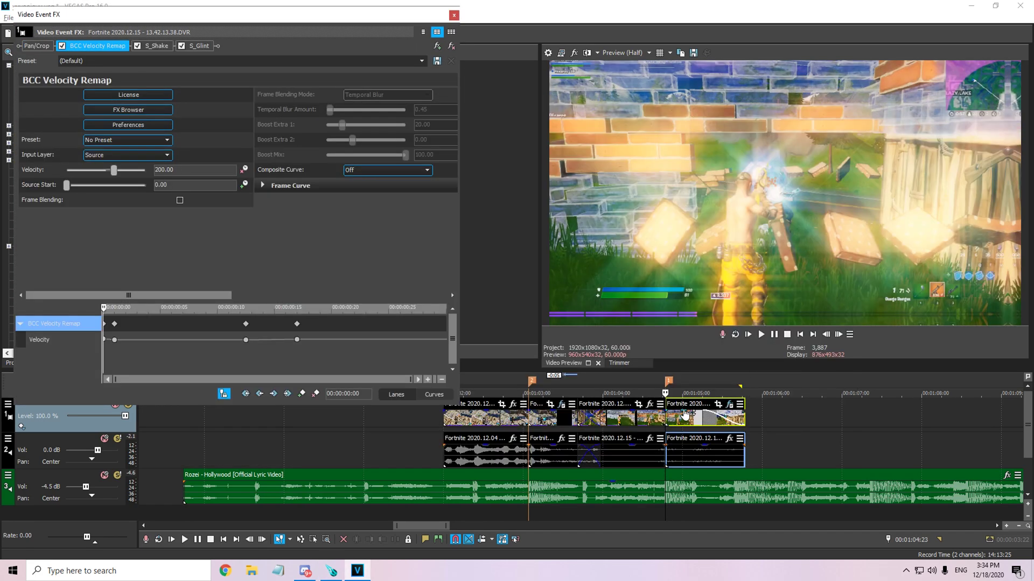
- Play back the section leading into marker 1 and inspect the effects at the start of the 2020.12.15 segment
left_click(761, 334)
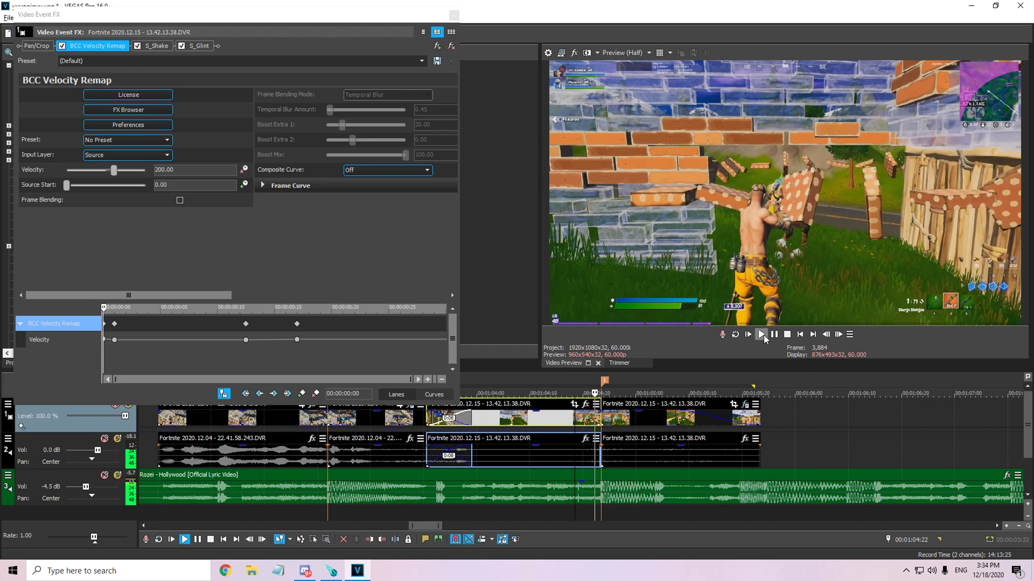
left_click(611, 426)
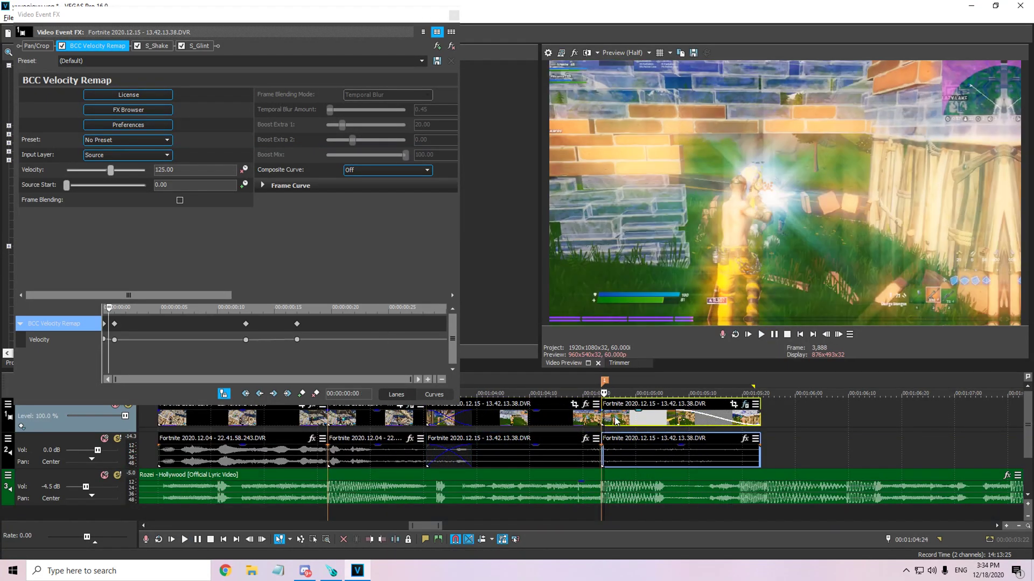
- Review the effect chain on the 2020.12.15 segment that starts at marker 1, and close its effects window
left_click(454, 15)
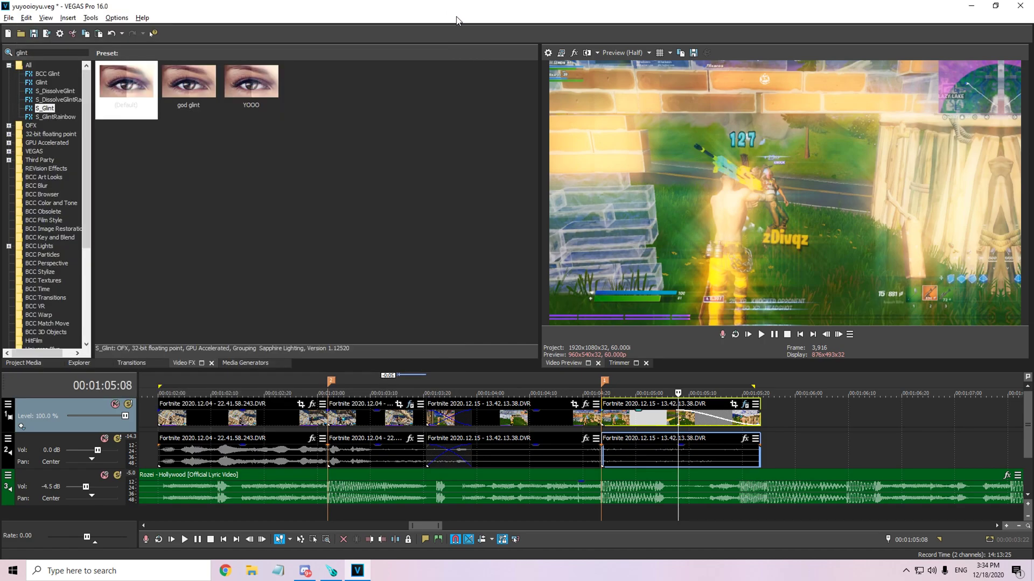
left_click(746, 404)
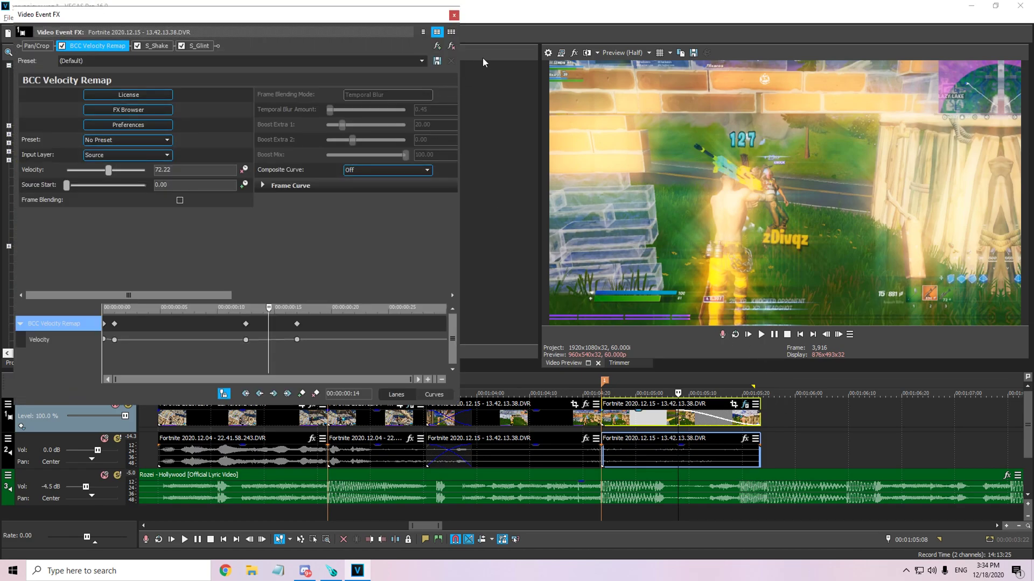
left_click(455, 16)
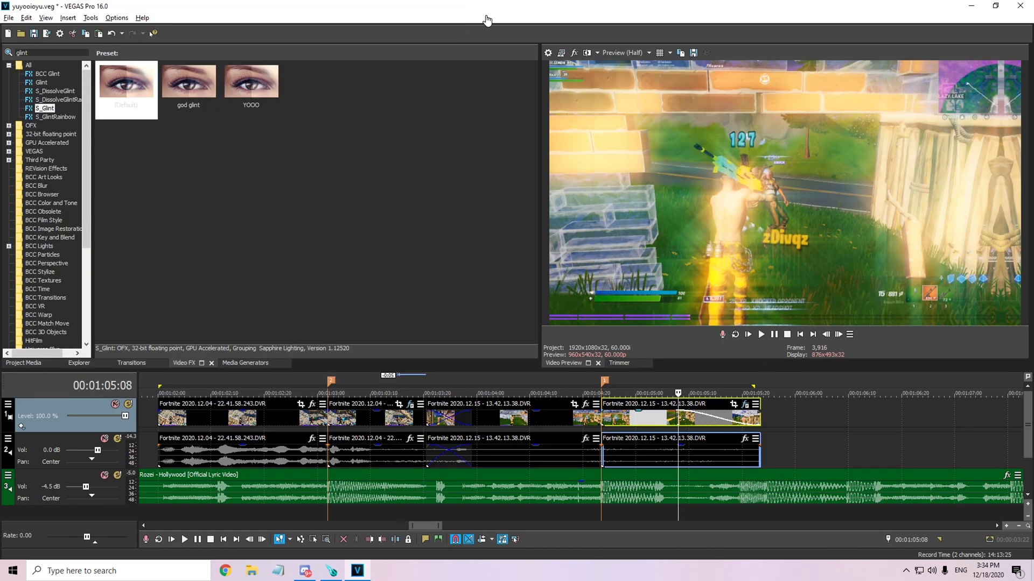
left_click(554, 413)
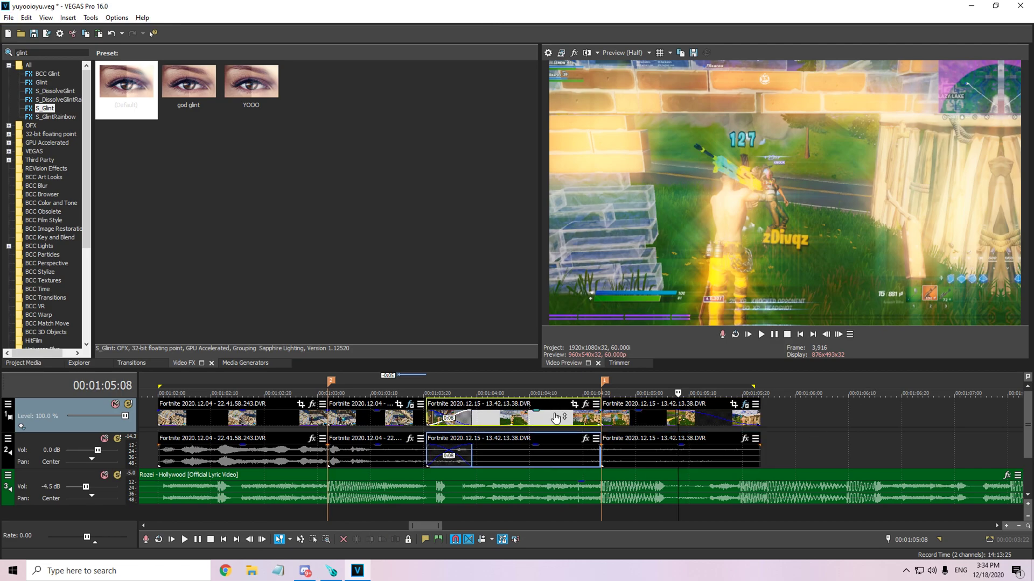
left_click(545, 417)
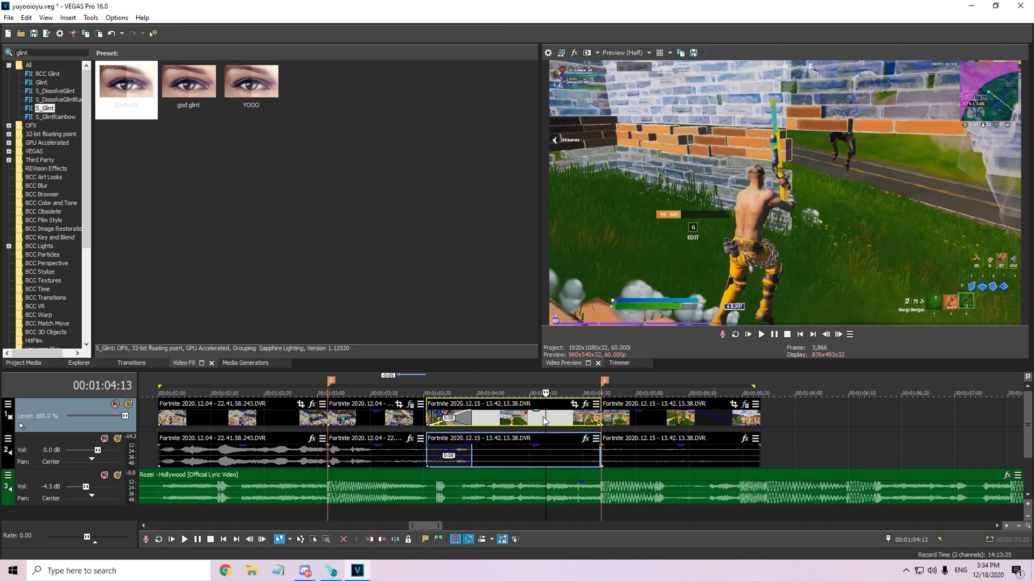
left_click_drag(548, 412, 591, 41)
key("alt+z")
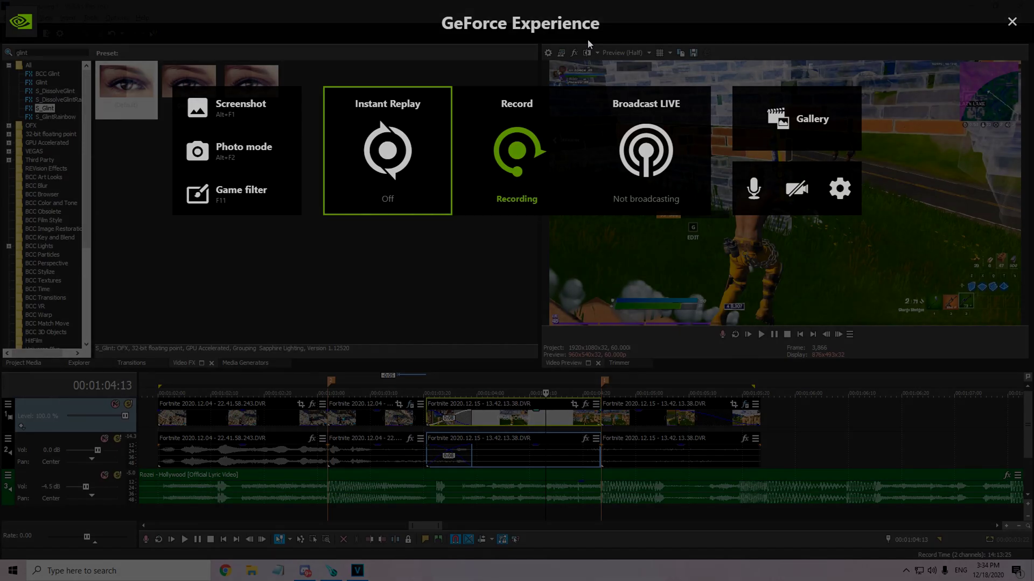